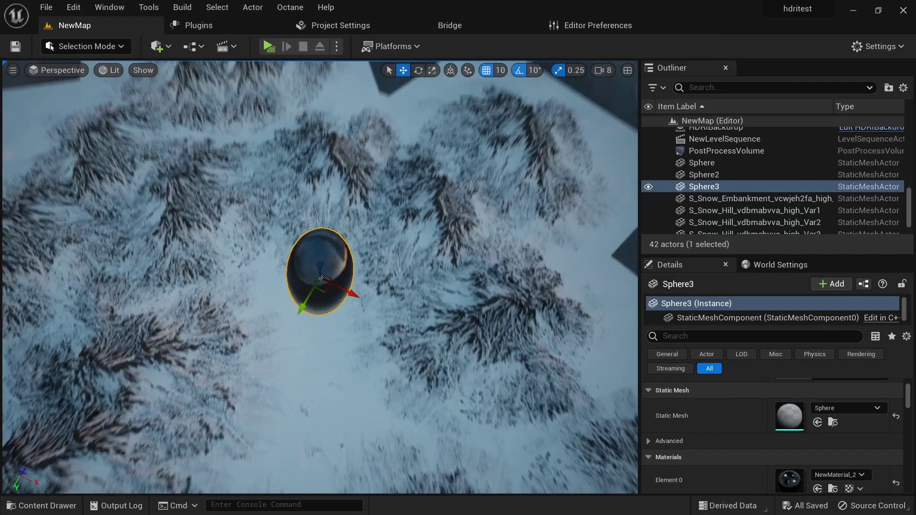
Delete the existing HDRI backdrop from the level
{"action": "middle_click_drag", "start_coordinate": [326, 429], "coordinate": [464, 267], "text": "alt"}
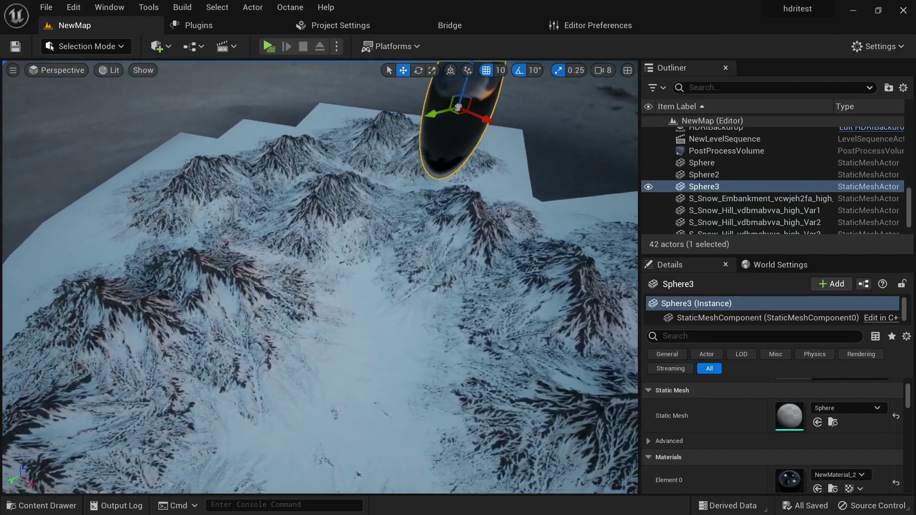
{"action": "middle_click_drag", "start_coordinate": [302, 443], "coordinate": [307, 426], "text": "alt"}
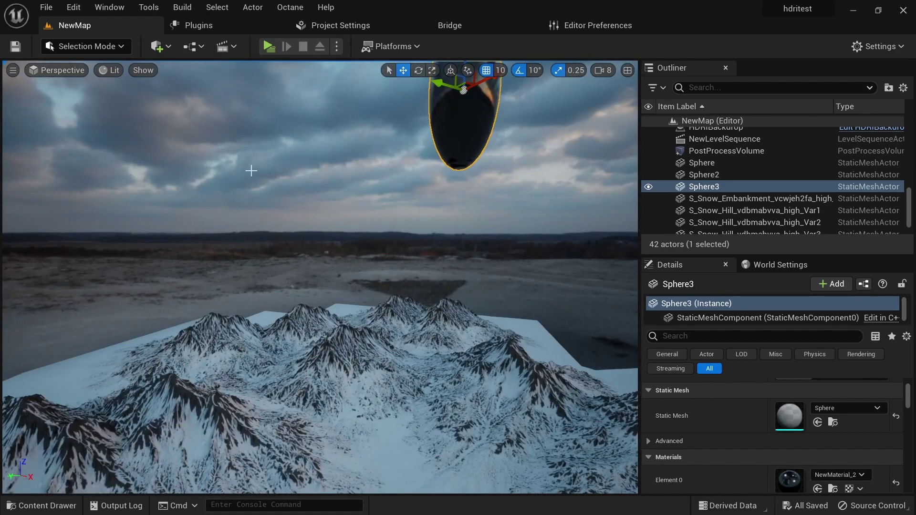
{"action": "left_click_drag", "start_coordinate": [444, 372], "coordinate": [484, 354], "text": "alt"}
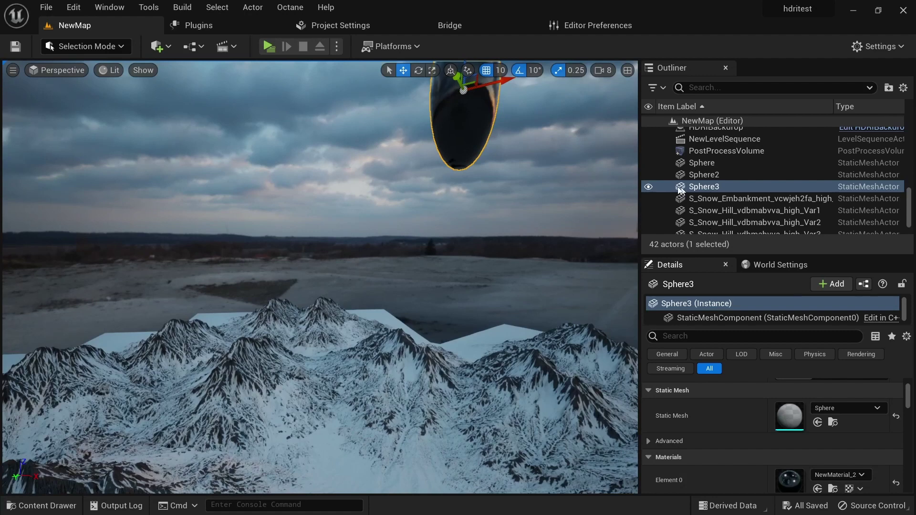
{"action": "left_click", "coordinate": [516, 137]}
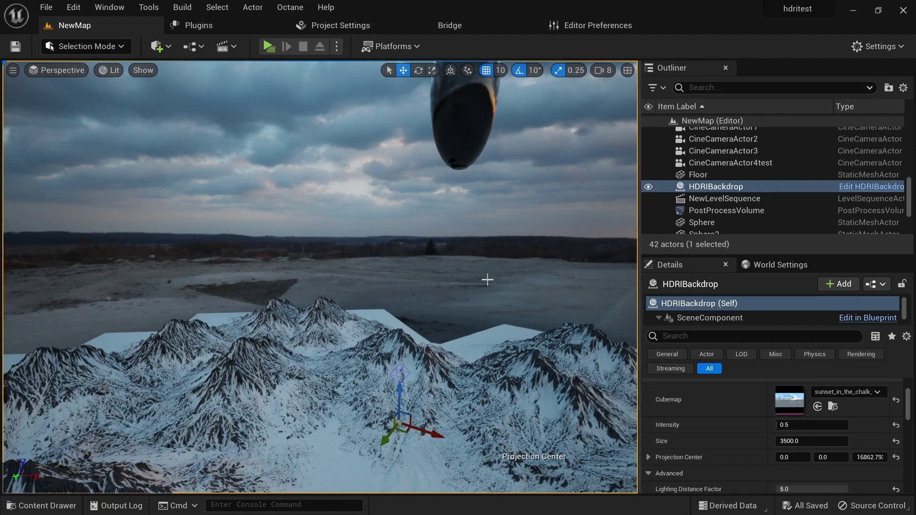
{"action": "key", "text": "Delete"}
{"action": "left_click", "coordinate": [524, 310]}
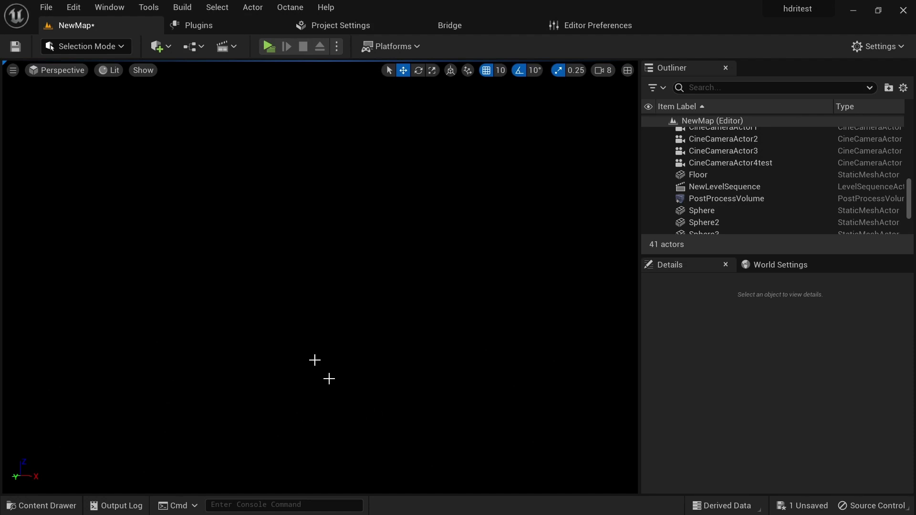
Add a new HDRI Backdrop light to the level
{"action": "left_click", "coordinate": [168, 51]}
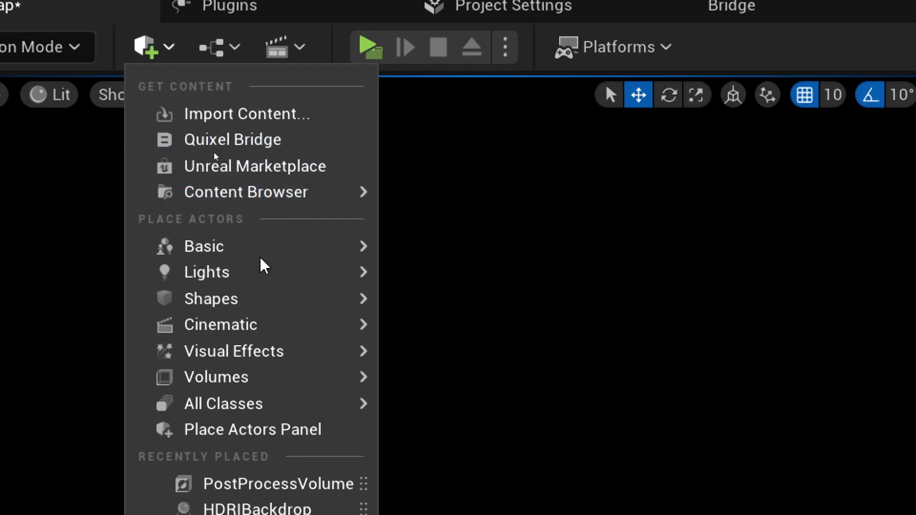
{"action": "mouse_move", "coordinate": [272, 281]}
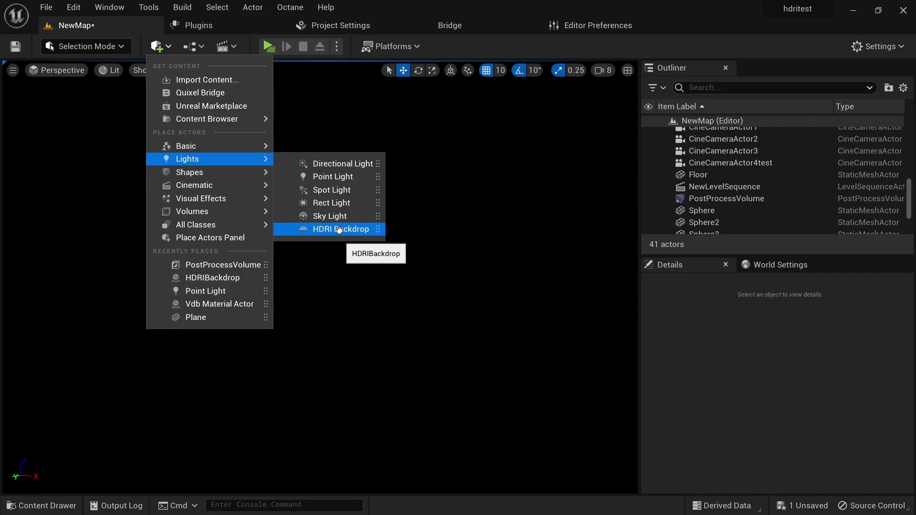
{"action": "left_click", "coordinate": [518, 412]}
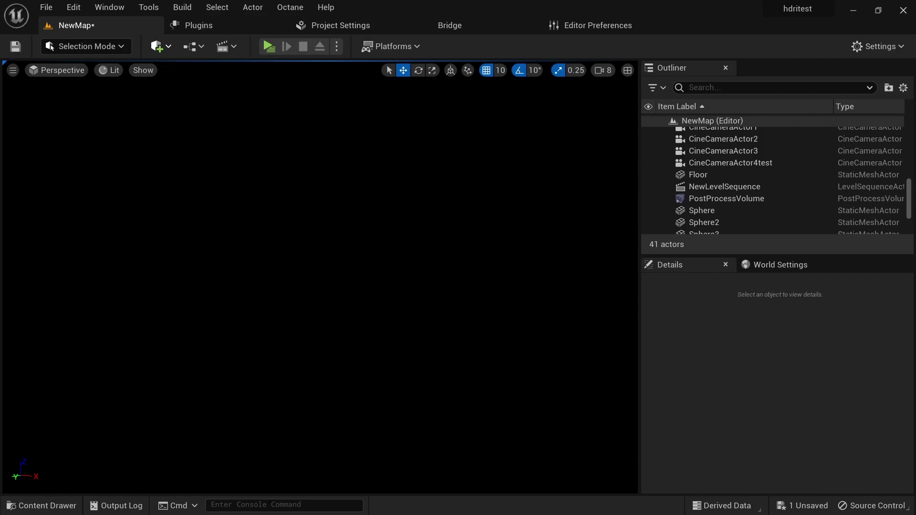
{"action": "left_click_drag", "start_coordinate": [436, 371], "coordinate": [471, 391]}
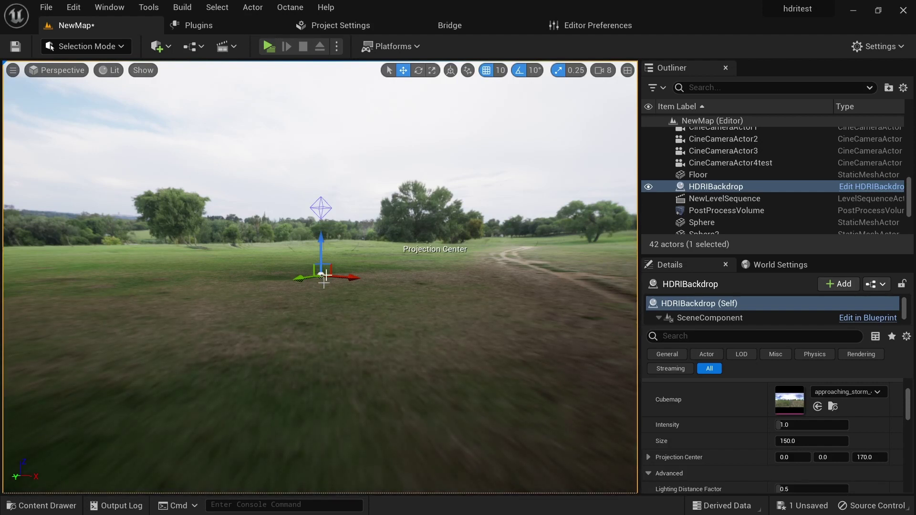
{"action": "key", "text": "End"}
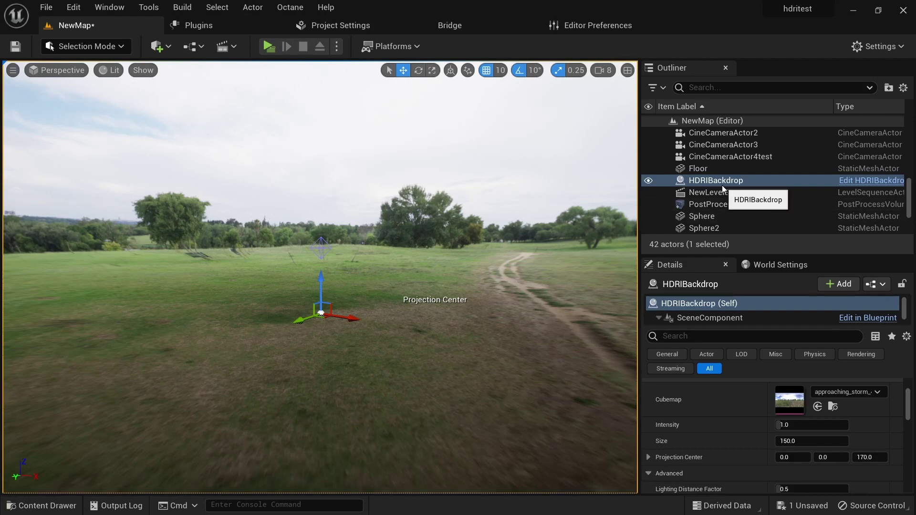
Select Mesher12 in the snowmountain folder and frame it to view the terrain from outside the backdrop dome
{"action": "scroll", "coordinate": [716, 195], "scroll_direction": "down", "scroll_amount": 3}
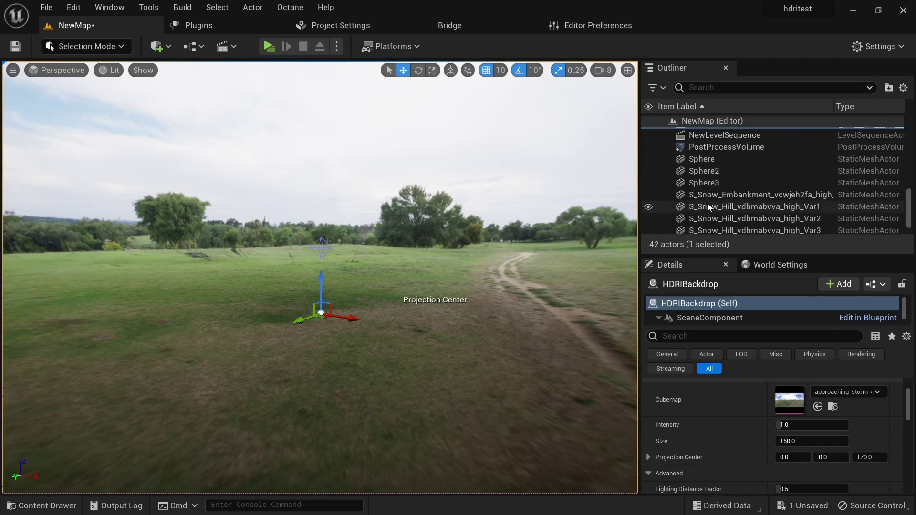
{"action": "scroll", "coordinate": [705, 202], "scroll_direction": "up", "scroll_amount": 2}
{"action": "scroll", "coordinate": [705, 202], "scroll_direction": "up", "scroll_amount": 6}
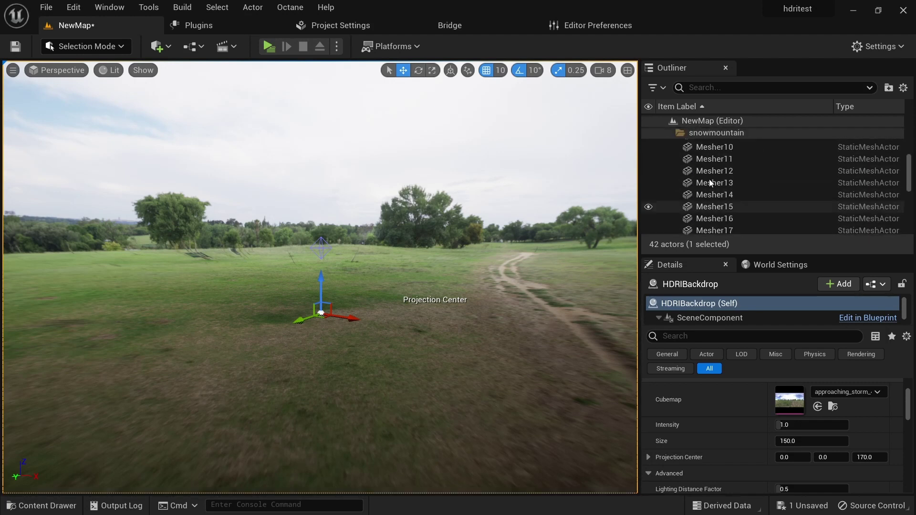
{"action": "left_click", "coordinate": [715, 171]}
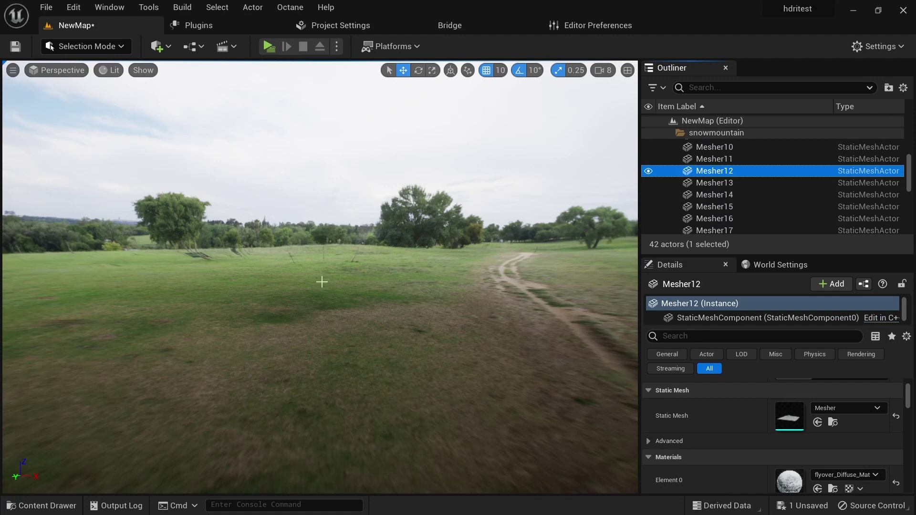
{"action": "key", "text": "f"}
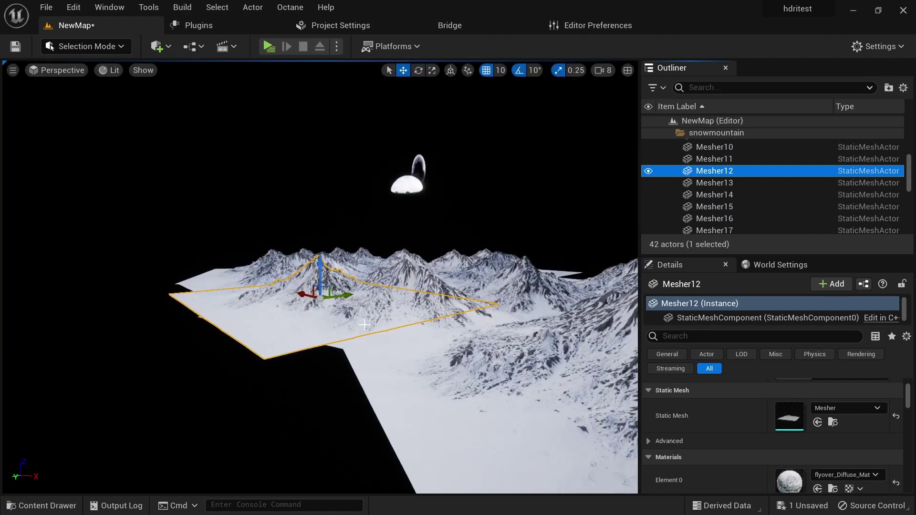
{"action": "left_click_drag", "start_coordinate": [353, 124], "coordinate": [374, 138], "text": "alt"}
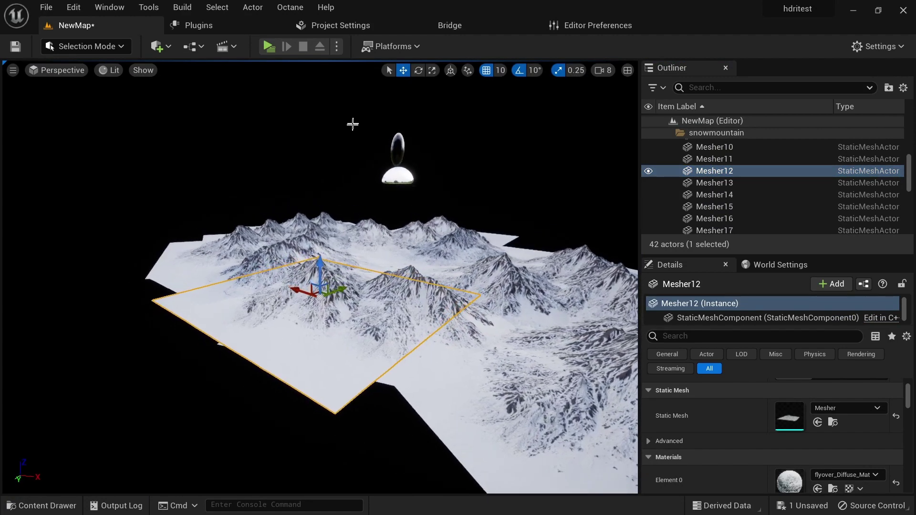
Select the HDRI backdrop dome and set its size to 3000
{"action": "left_click", "coordinate": [396, 183]}
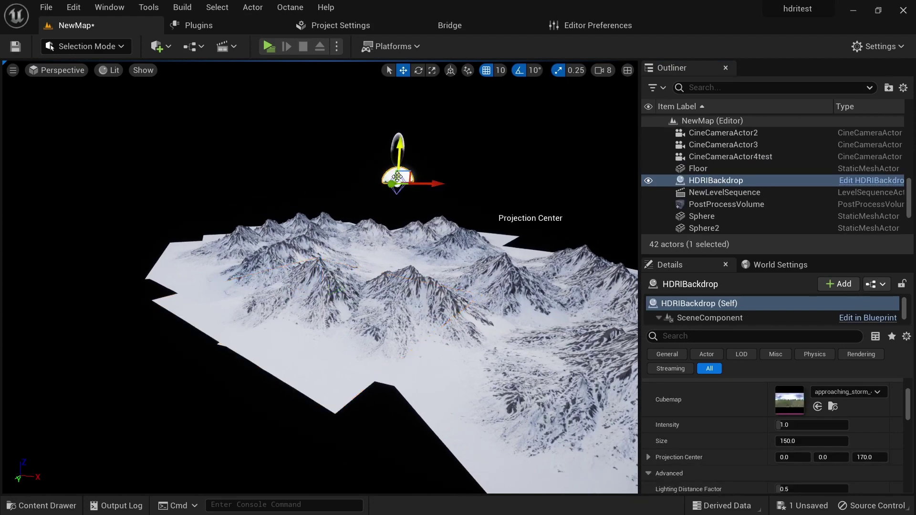
{"action": "key", "text": "f"}
{"action": "scroll", "coordinate": [379, 344], "scroll_direction": "down", "scroll_amount": 3}
{"action": "scroll", "coordinate": [379, 343], "scroll_direction": "down", "scroll_amount": 2}
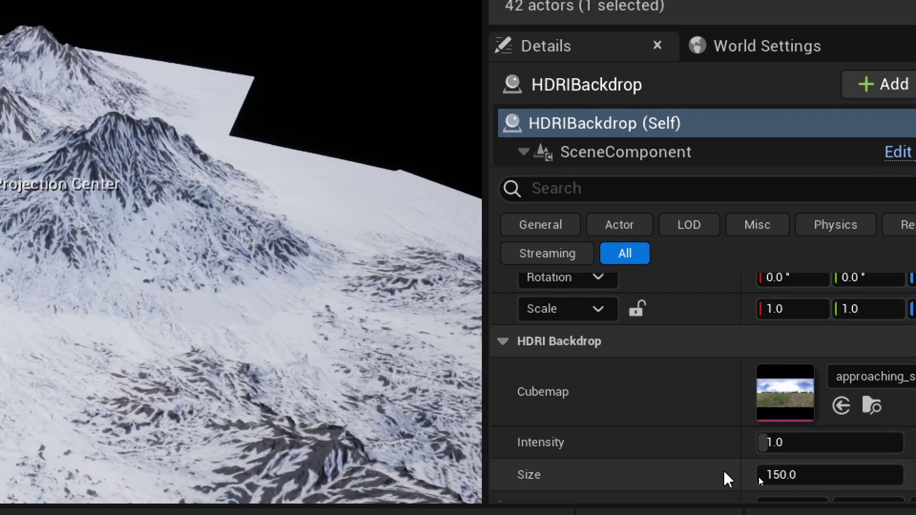
{"action": "scroll", "coordinate": [744, 481], "scroll_direction": "down", "scroll_amount": 2}
{"action": "scroll", "coordinate": [741, 479], "scroll_direction": "down", "scroll_amount": 1}
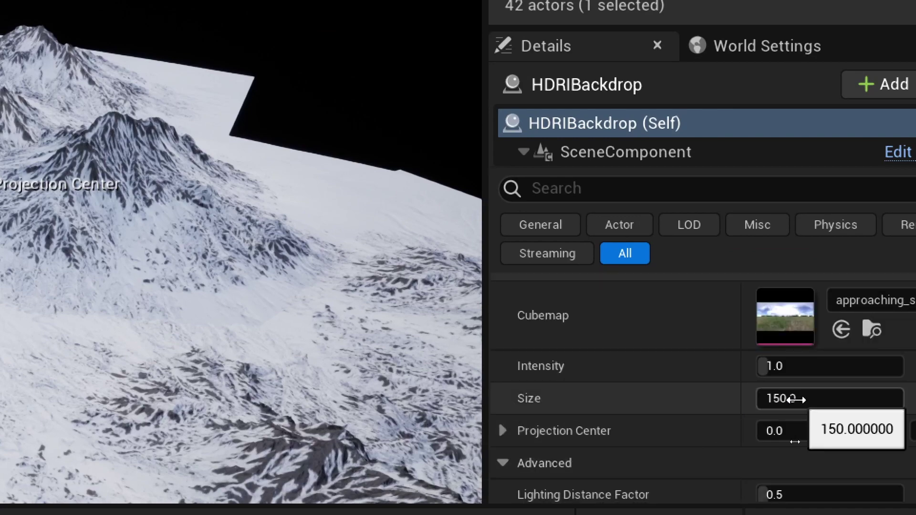
{"action": "left_click", "coordinate": [831, 399]}
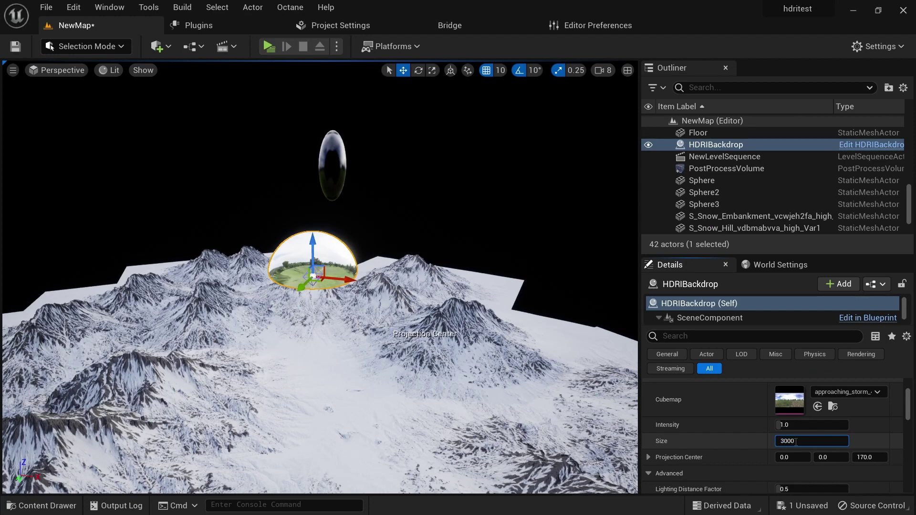
{"action": "type", "text": "3000"}
{"action": "key", "text": "Return"}
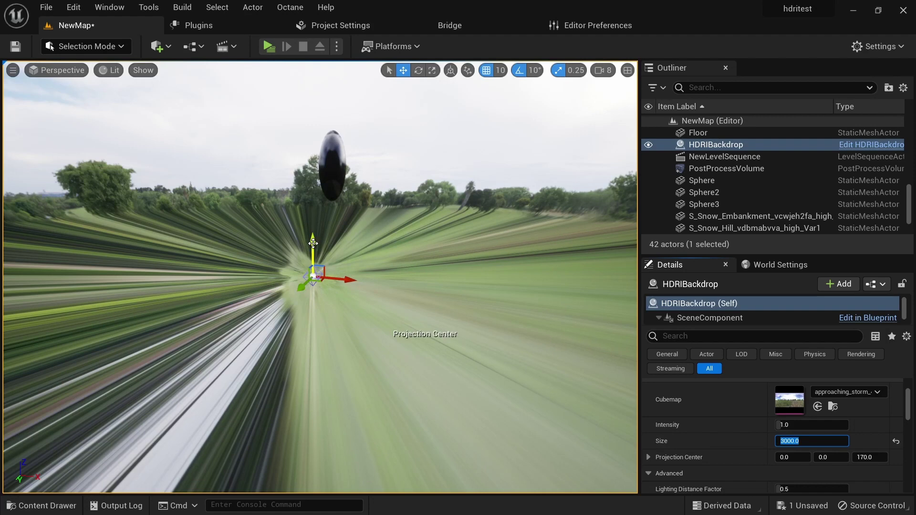
Lower the HDRI backdrop along the vertical axis until its ground lies beneath the snowy terrain
{"action": "left_click_drag", "start_coordinate": [313, 243], "coordinate": [334, 475]}
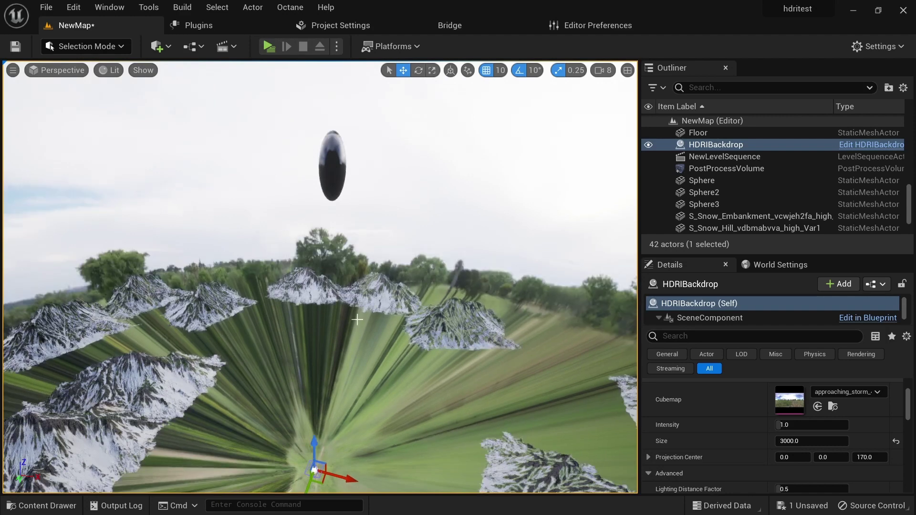
{"action": "middle_click_drag", "start_coordinate": [319, 277], "coordinate": [323, 327]}
{"action": "middle_click_drag", "start_coordinate": [310, 405], "coordinate": [283, 370]}
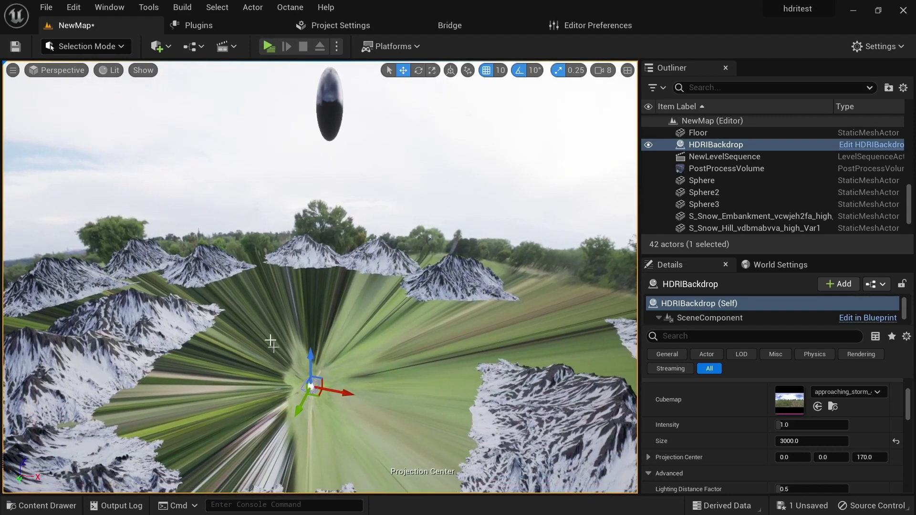
{"action": "left_click_drag", "start_coordinate": [311, 354], "coordinate": [316, 428]}
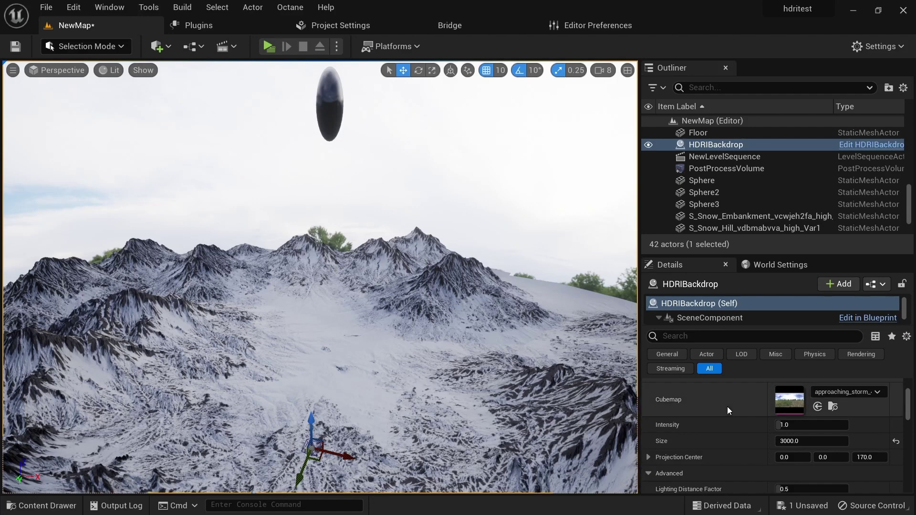
Assign the sunset_in_the_chalk_quarry_4k texture from the hdri folder as the backdrop's cubemap
{"action": "key", "text": "ctrl+space"}
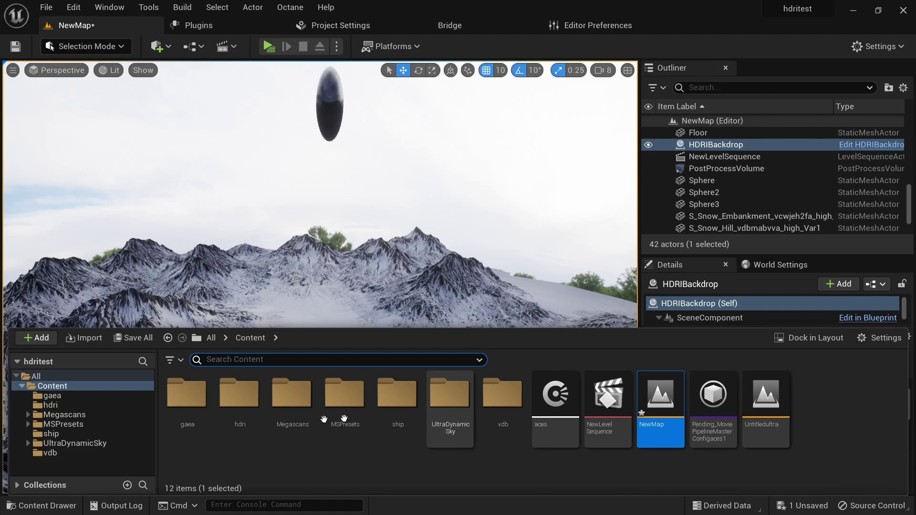
{"action": "left_click", "coordinate": [54, 406]}
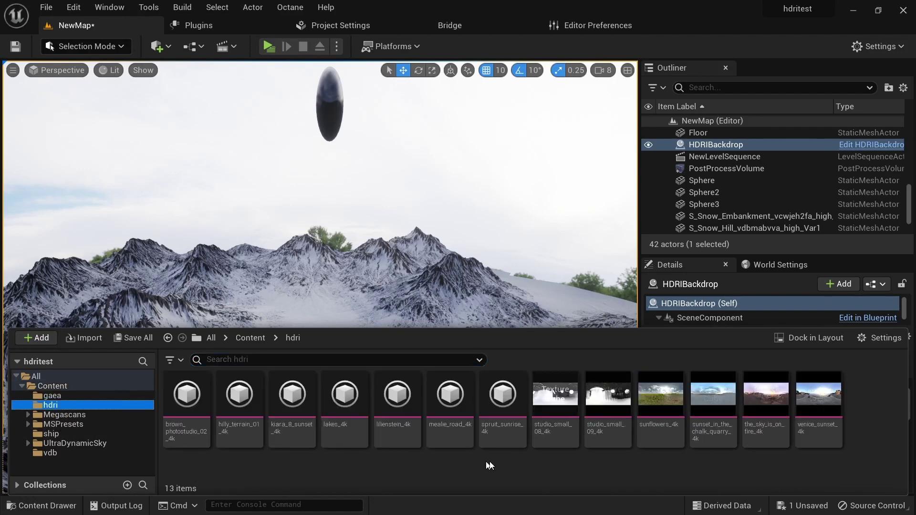
{"action": "left_click", "coordinate": [729, 417]}
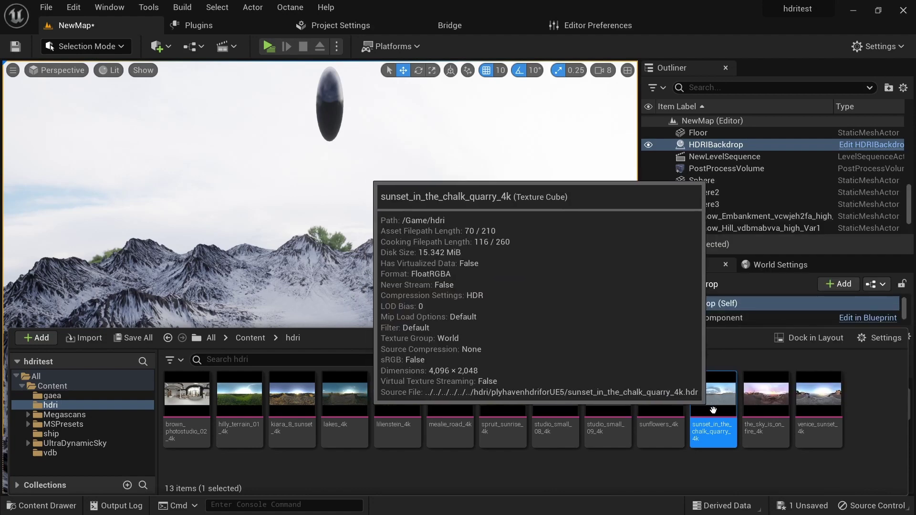
{"action": "key", "text": "ctrl+space"}
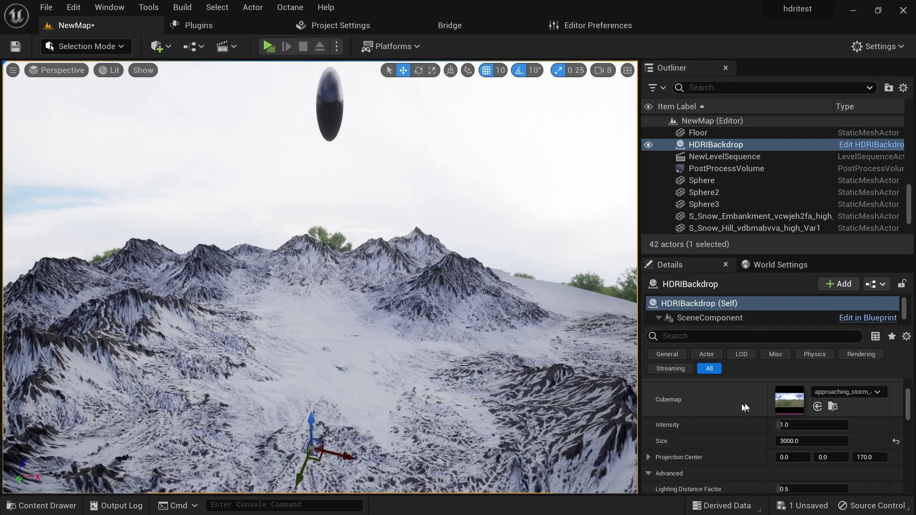
{"action": "left_click", "coordinate": [818, 407]}
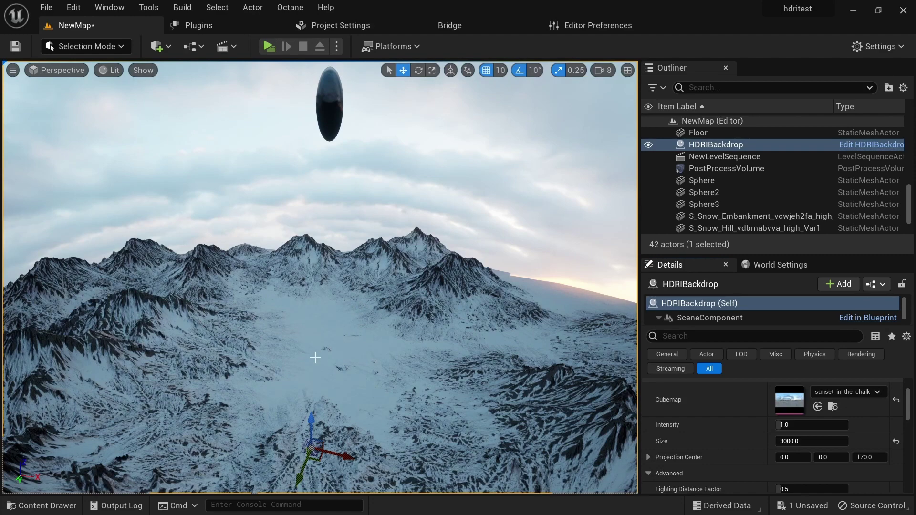
Select the sphere above the mountains and examine the sunset sky around the terrain from different angles
{"action": "left_click", "coordinate": [329, 110]}
{"action": "left_click_drag", "start_coordinate": [374, 356], "coordinate": [364, 315], "text": "alt"}
{"action": "left_click_drag", "start_coordinate": [377, 381], "coordinate": [379, 391], "text": "alt"}
{"action": "key", "text": "w"}
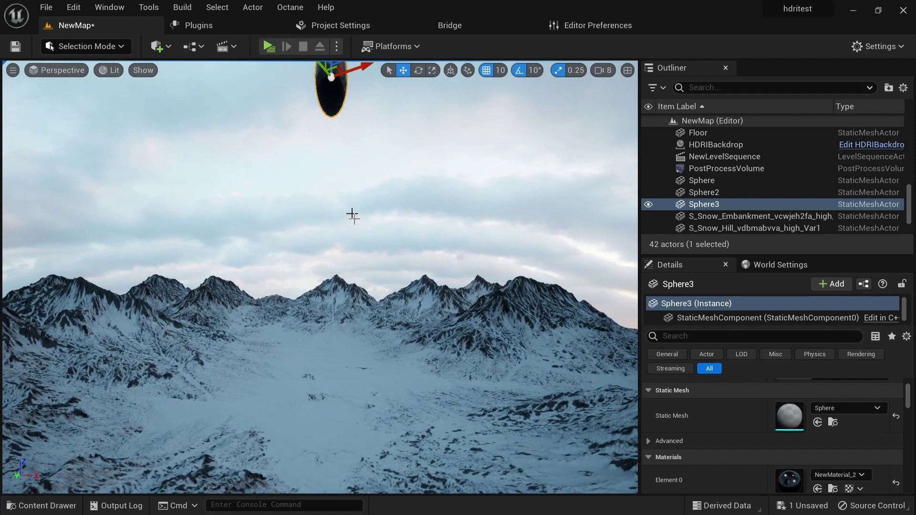
{"action": "left_click_drag", "start_coordinate": [384, 265], "coordinate": [453, 255], "text": "alt"}
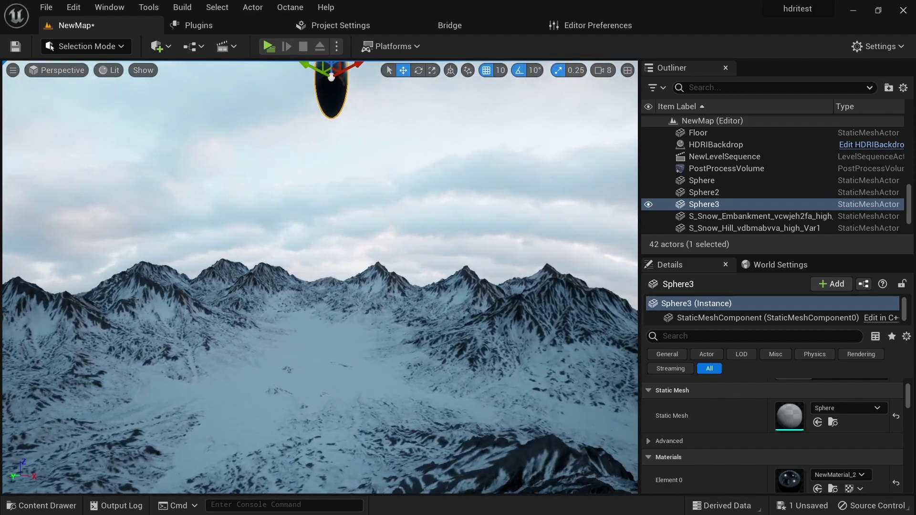
Enable Use Camera Projection on the HDRI backdrop
{"action": "scroll", "coordinate": [707, 186], "scroll_direction": "down", "scroll_amount": 2}
{"action": "scroll", "coordinate": [707, 184], "scroll_direction": "up", "scroll_amount": 3}
{"action": "scroll", "coordinate": [702, 179], "scroll_direction": "up", "scroll_amount": 1}
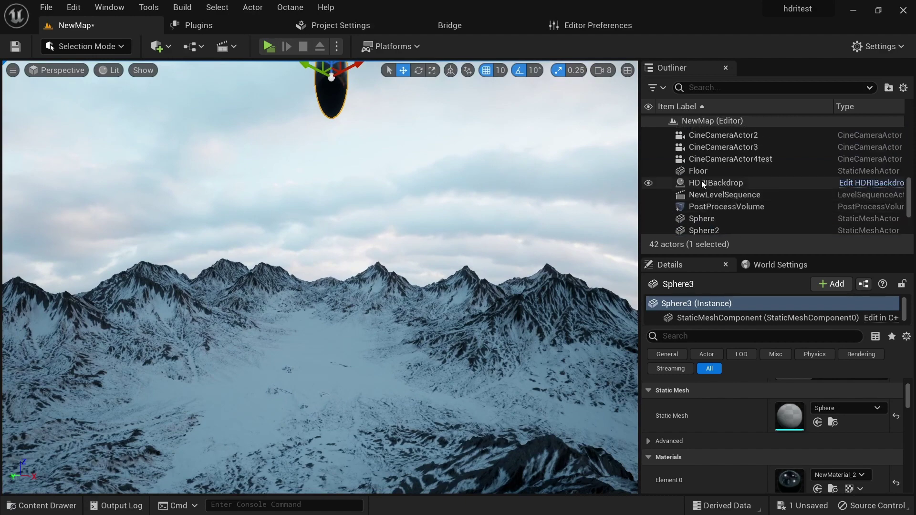
{"action": "left_click", "coordinate": [700, 183]}
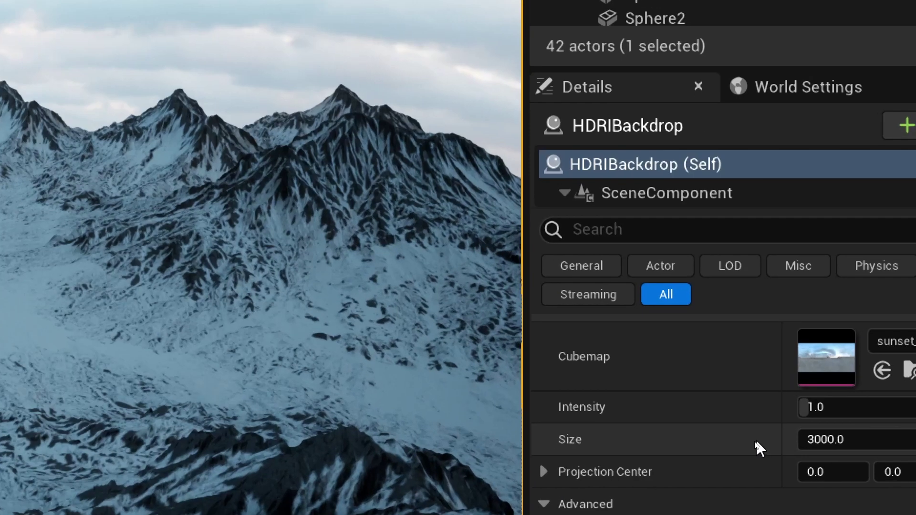
{"action": "scroll", "coordinate": [754, 441], "scroll_direction": "down", "scroll_amount": 1}
{"action": "scroll", "coordinate": [754, 438], "scroll_direction": "down", "scroll_amount": 3}
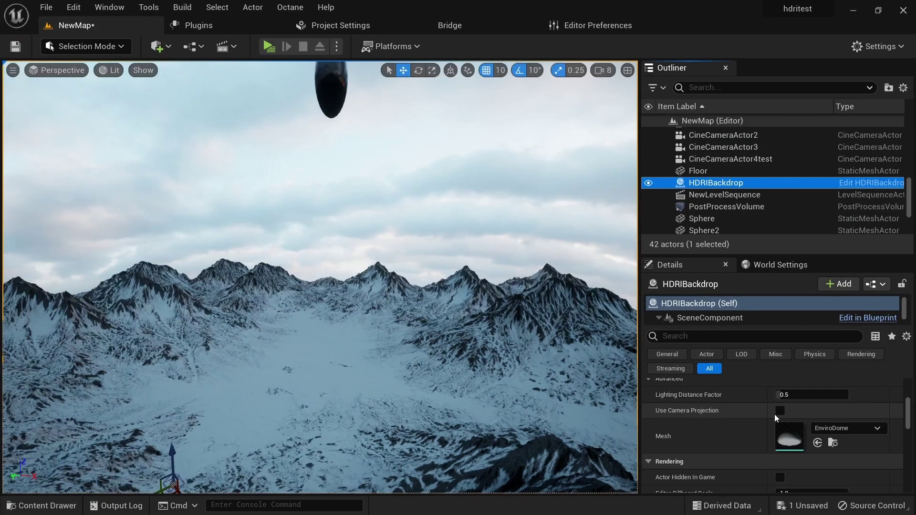
{"action": "left_click", "coordinate": [781, 411]}
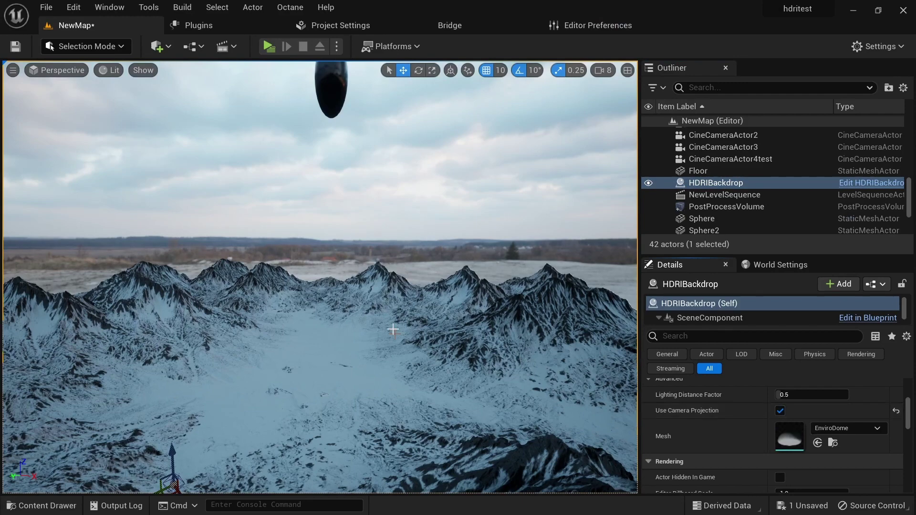
Reselect the sphere and inspect the camera-projected horizon behind the mountains from several directions
{"action": "left_click", "coordinate": [341, 101]}
{"action": "left_click_drag", "start_coordinate": [387, 378], "coordinate": [408, 354], "text": "alt"}
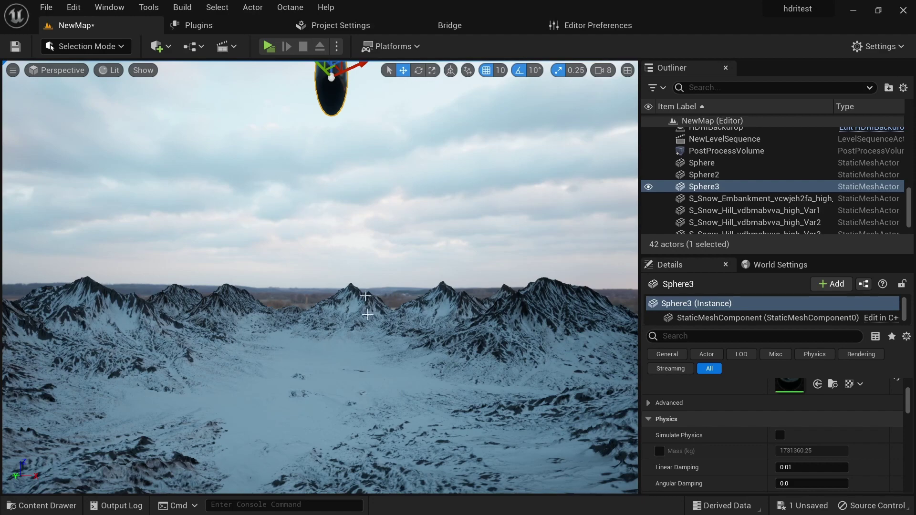
{"action": "left_click_drag", "start_coordinate": [241, 308], "coordinate": [429, 329], "text": "alt"}
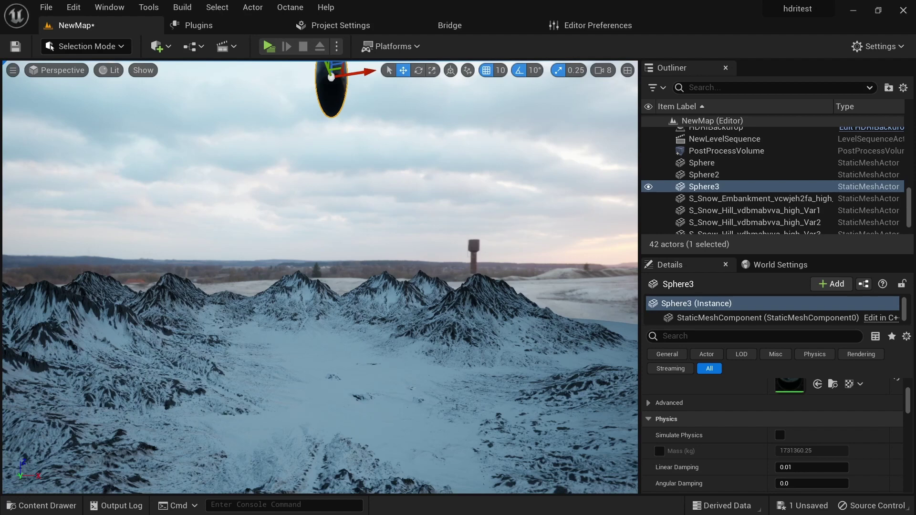
Set the source type of the HDRI backdrop's Skylight component to SLS Specified Cubemap
{"action": "left_click", "coordinate": [381, 166]}
{"action": "scroll", "coordinate": [746, 443], "scroll_direction": "up", "scroll_amount": 5}
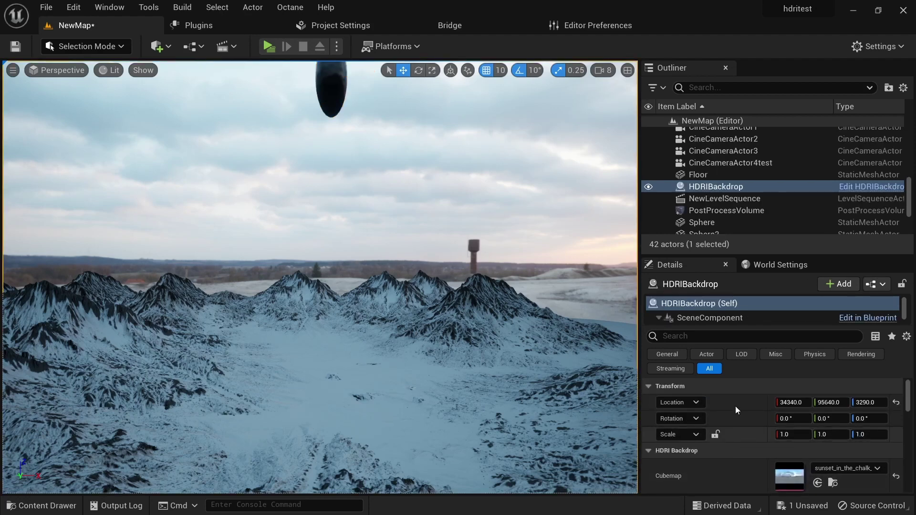
{"action": "mouse_move", "coordinate": [739, 321]}
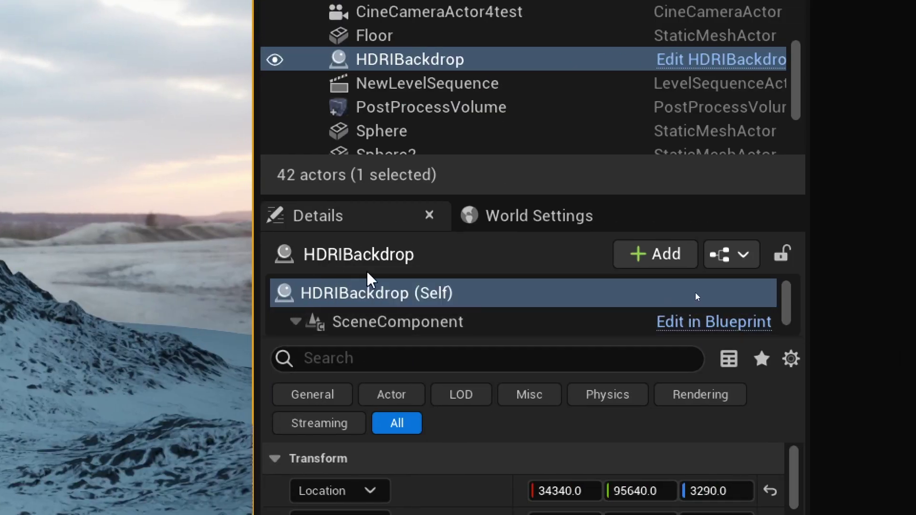
{"action": "scroll", "coordinate": [392, 308], "scroll_direction": "down", "scroll_amount": 2}
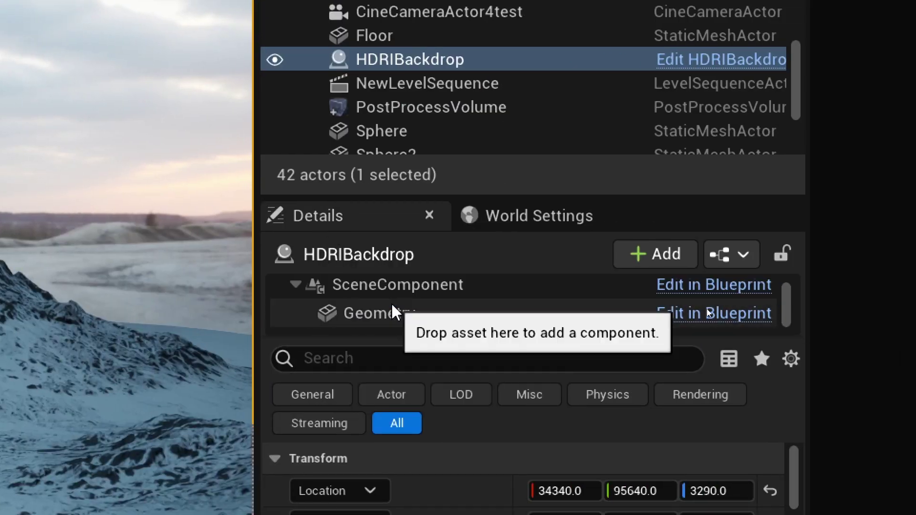
{"action": "left_click", "coordinate": [360, 316]}
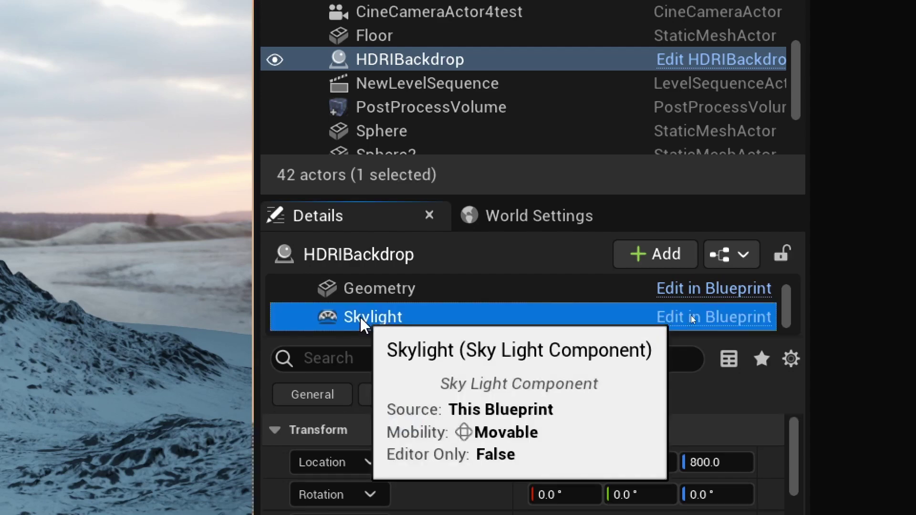
{"action": "scroll", "coordinate": [740, 462], "scroll_direction": "down", "scroll_amount": 3}
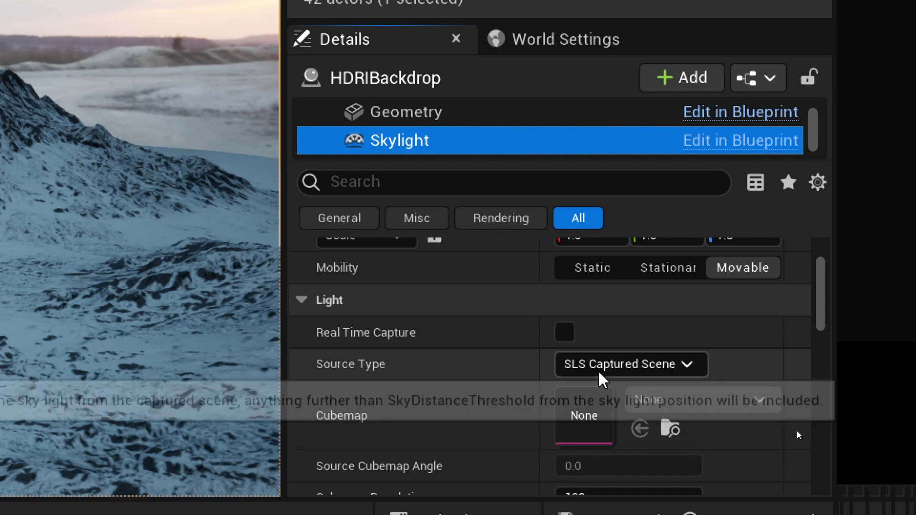
{"action": "left_click", "coordinate": [639, 366]}
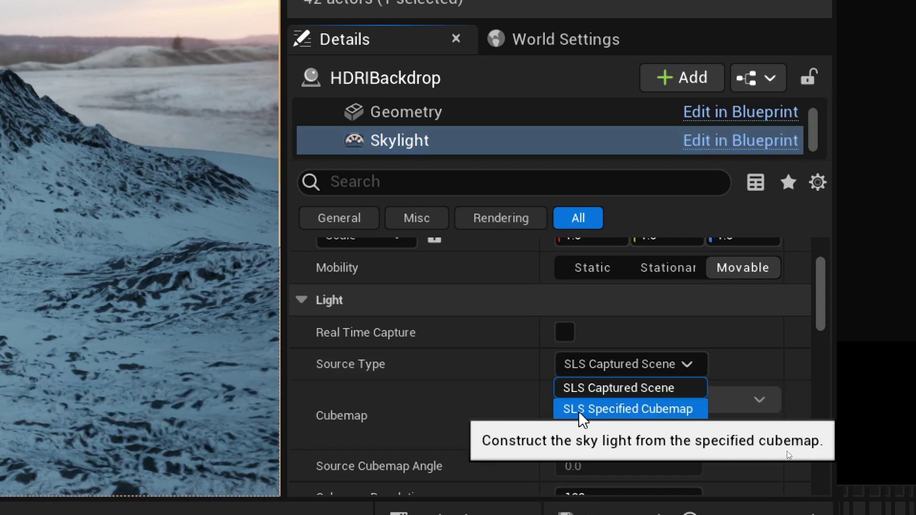
{"action": "left_click", "coordinate": [650, 411]}
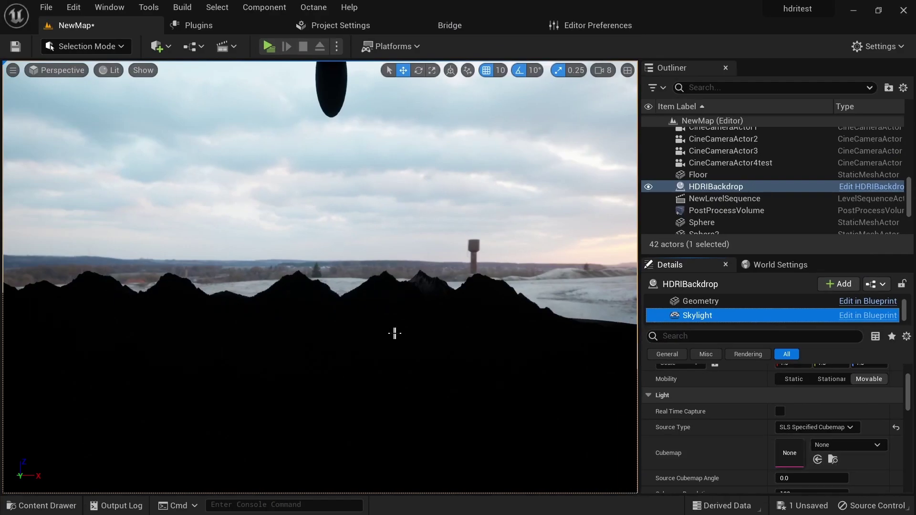
Assign the sunset_in_the_chalk_quarry_4k texture as the Skylight component's cubemap
{"action": "right_click_drag", "start_coordinate": [376, 372], "coordinate": [376, 372]}
{"action": "key", "text": "q"}
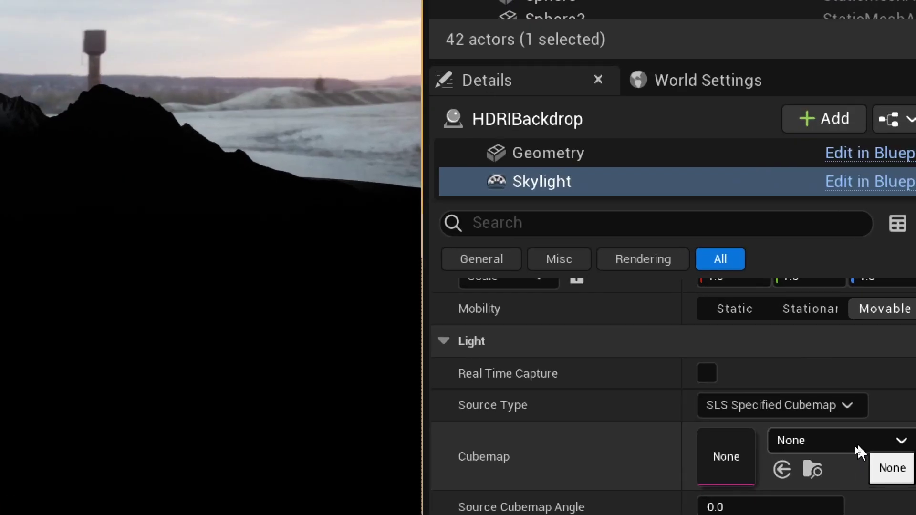
{"action": "left_click", "coordinate": [857, 446]}
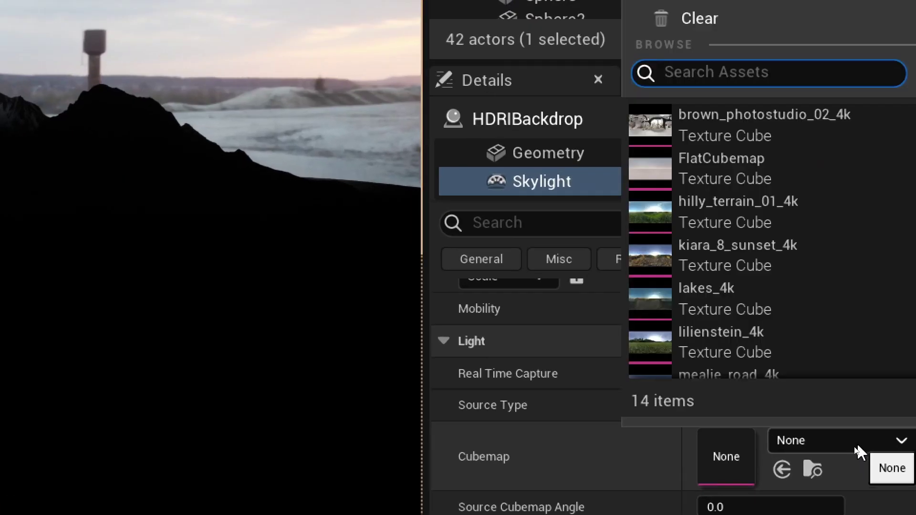
{"action": "scroll", "coordinate": [739, 253], "scroll_direction": "down", "scroll_amount": 3}
{"action": "scroll", "coordinate": [715, 293], "scroll_direction": "down", "scroll_amount": 3}
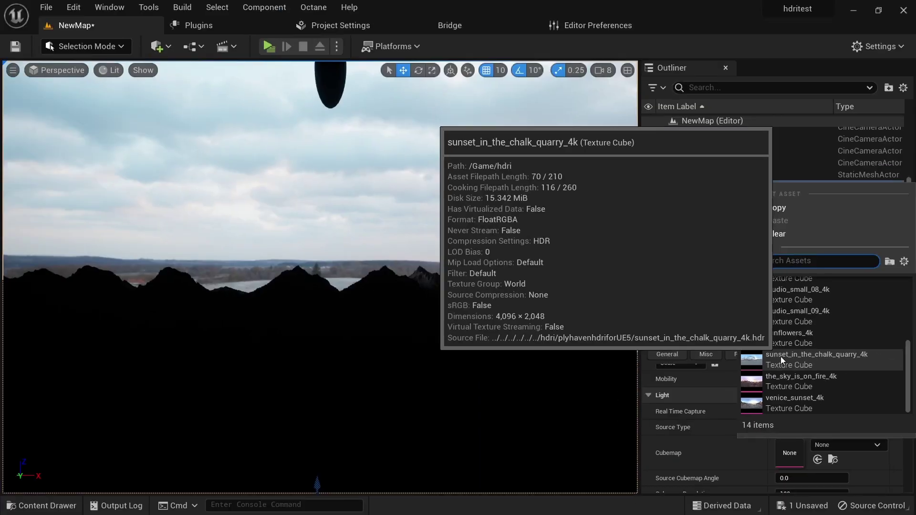
{"action": "left_click", "coordinate": [814, 365]}
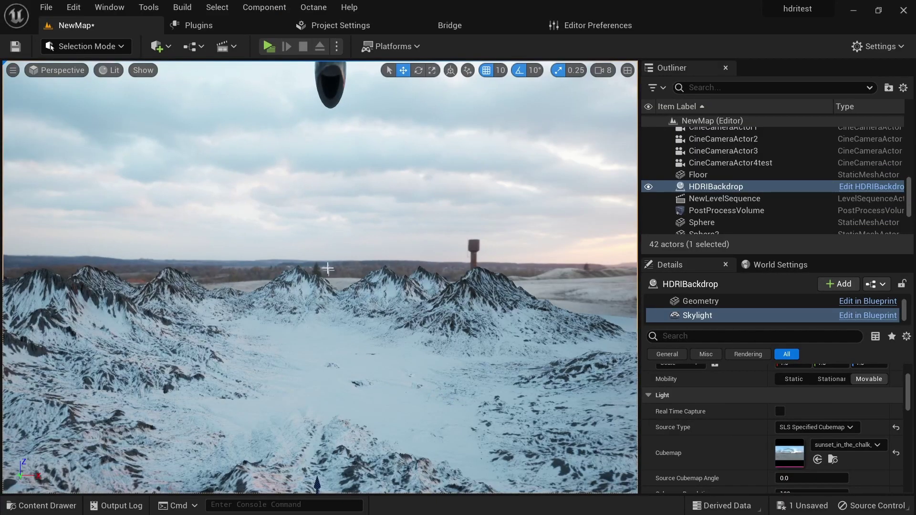
Select the sphere above the mountains and examine the cubemap lighting on the snowy terrain
{"action": "left_click", "coordinate": [331, 88]}
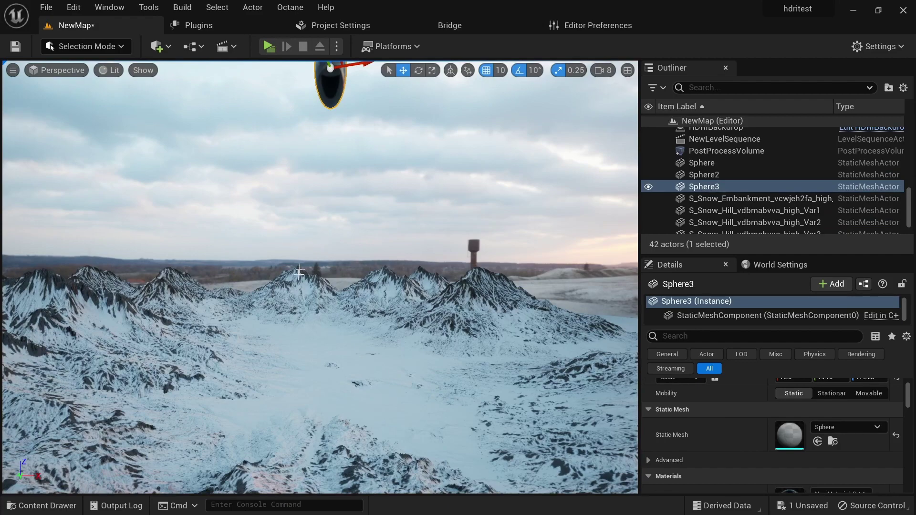
{"action": "mouse_move", "coordinate": [331, 88]}
{"action": "left_mouse_down", "text": "alt"}
{"action": "mouse_move", "coordinate": [377, 91]}
{"action": "mouse_move", "coordinate": [434, 139]}
{"action": "mouse_move", "coordinate": [482, 143]}
{"action": "mouse_move", "coordinate": [530, 107]}
{"action": "mouse_move", "coordinate": [530, 91]}
{"action": "mouse_move", "coordinate": [506, 88]}
{"action": "mouse_move", "coordinate": [473, 117]}
{"action": "mouse_move", "coordinate": [434, 124]}
{"action": "mouse_move", "coordinate": [396, 98]}
{"action": "mouse_move", "coordinate": [331, 83]}
{"action": "left_mouse_up", "text": "alt"}
{"action": "left_click_drag", "start_coordinate": [616, 476], "coordinate": [627, 469], "text": "alt"}
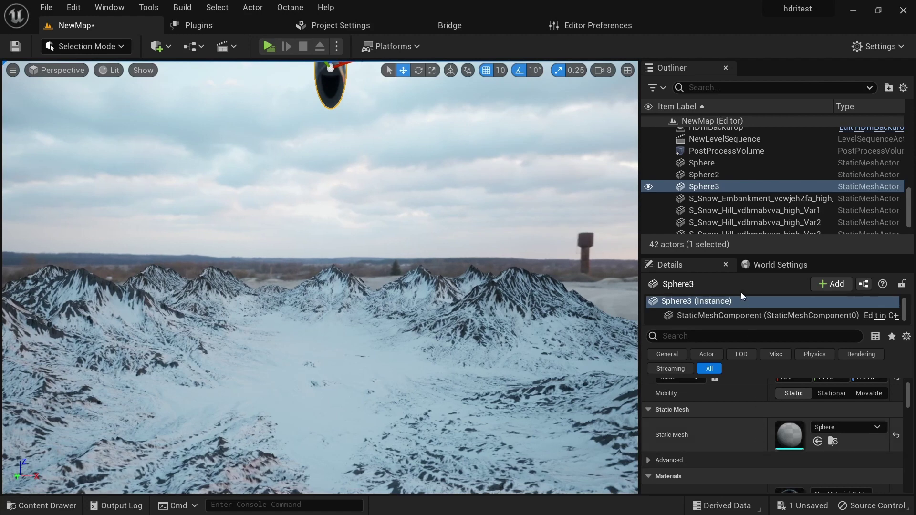
Set the intensity of the HDRI backdrop's Skylight component to 5
{"action": "left_click", "coordinate": [361, 193]}
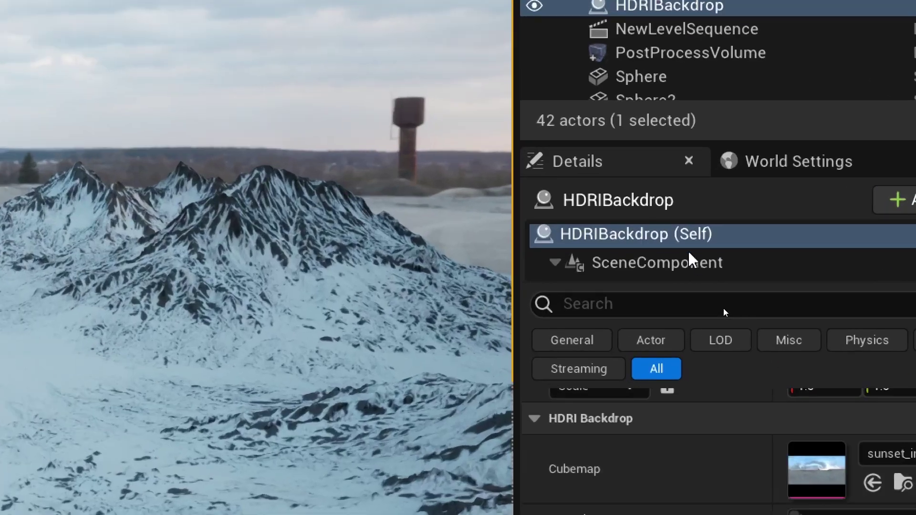
{"action": "scroll", "coordinate": [621, 262], "scroll_direction": "down", "scroll_amount": 2}
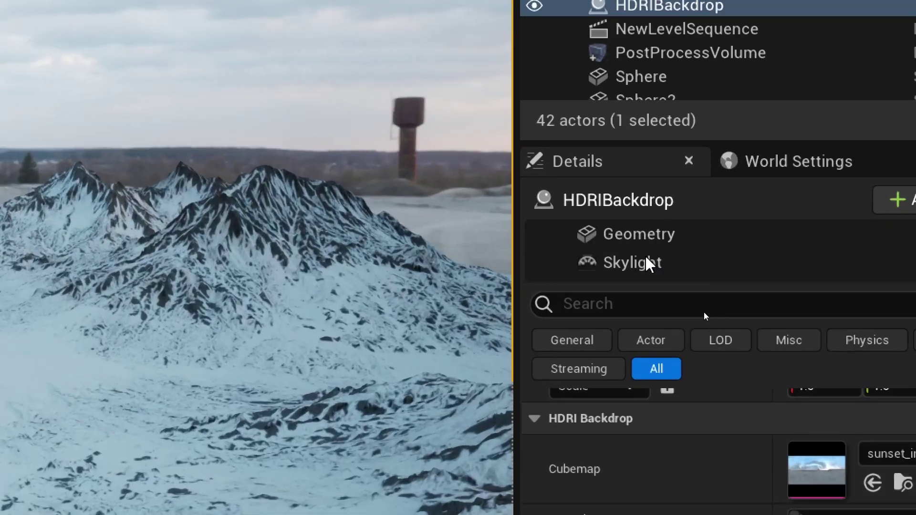
{"action": "left_click", "coordinate": [615, 262]}
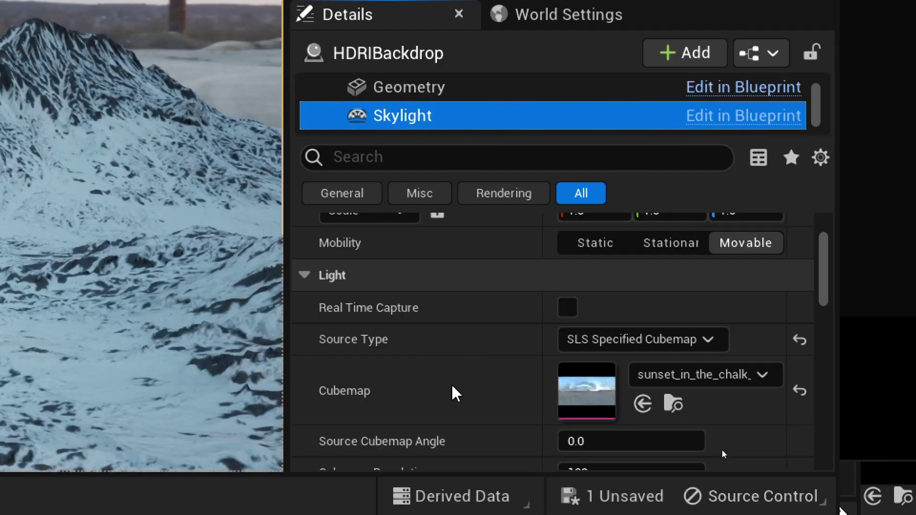
{"action": "scroll", "coordinate": [462, 399], "scroll_direction": "down", "scroll_amount": 3}
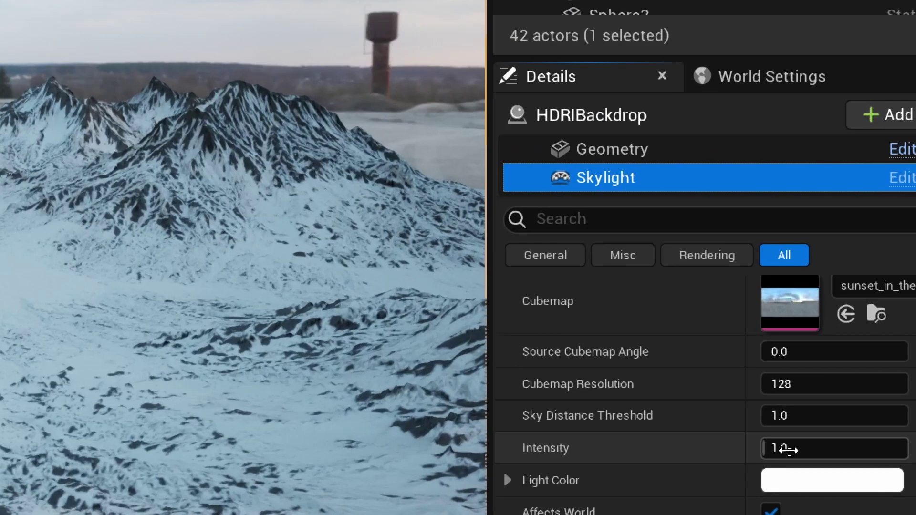
{"action": "left_click", "coordinate": [785, 451]}
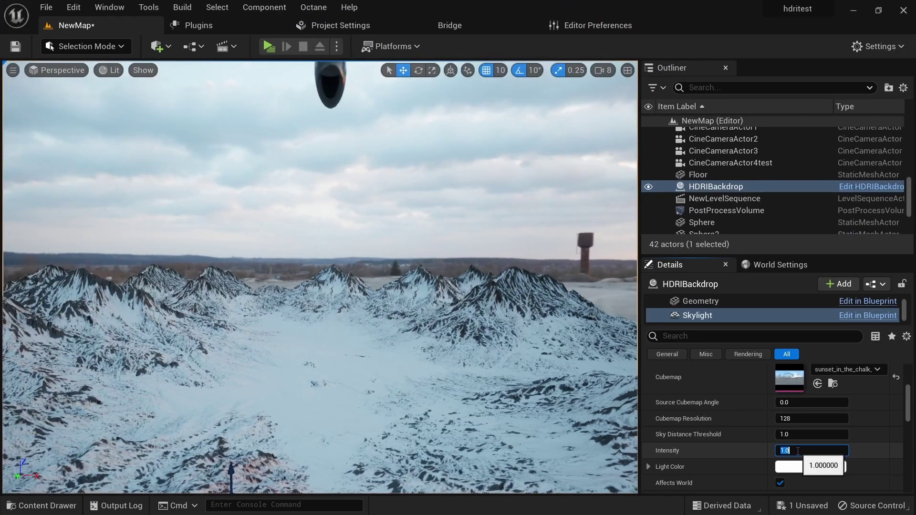
{"action": "type", "text": "5"}
{"action": "key", "text": "Return"}
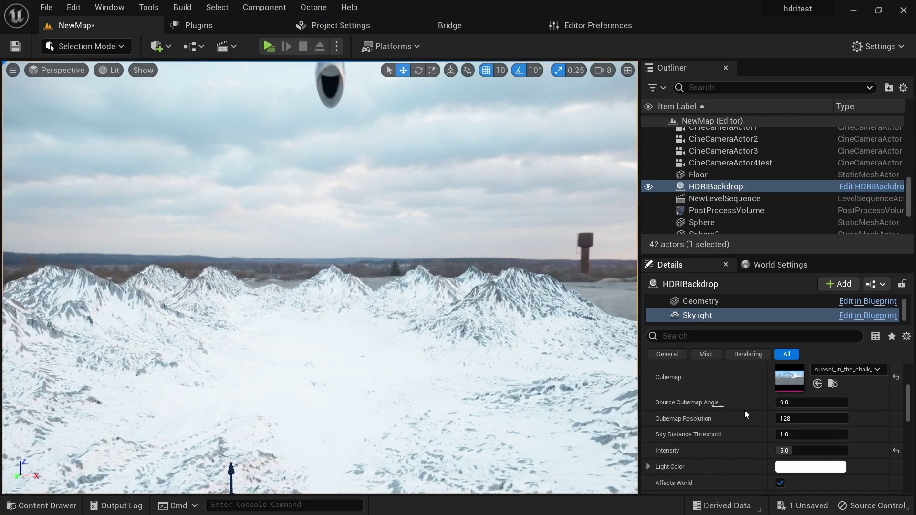
Return the Skylight component's intensity to 1
{"action": "left_click", "coordinate": [790, 451]}
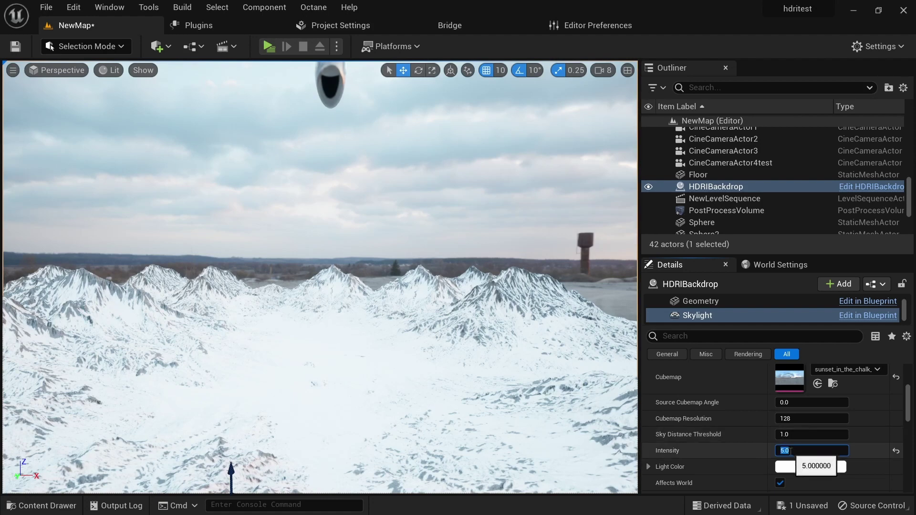
{"action": "type", "text": "1"}
{"action": "key", "text": "Return"}
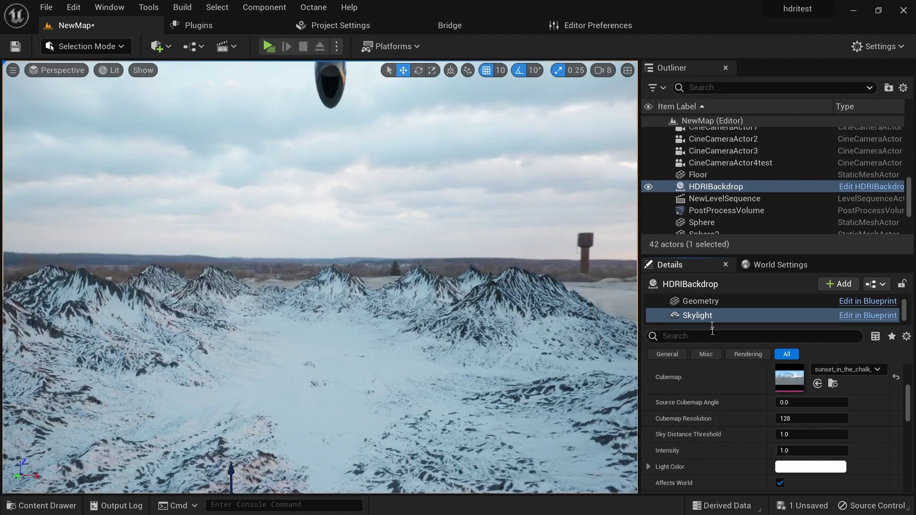
Try an intensity of 5 on the HDRI backdrop itself and restore it to 1
{"action": "scroll", "coordinate": [705, 315], "scroll_direction": "up", "scroll_amount": 2}
{"action": "left_click", "coordinate": [691, 304]}
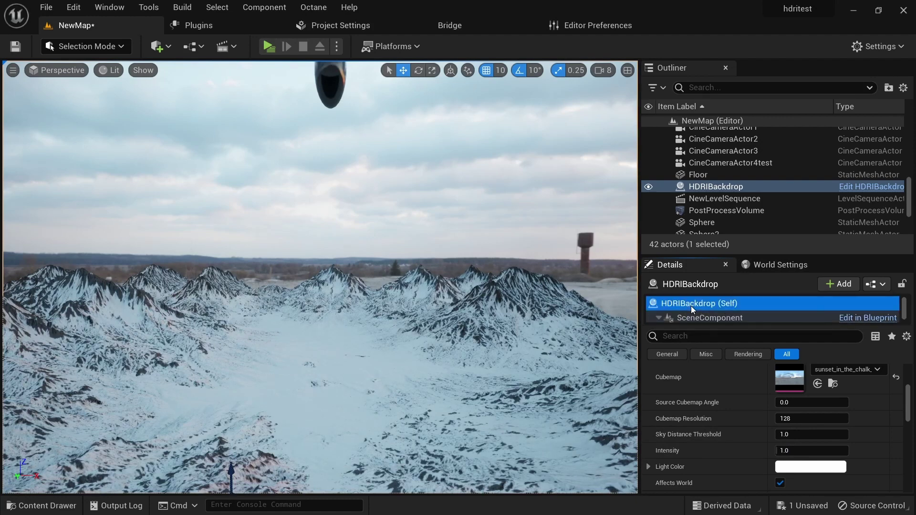
{"action": "scroll", "coordinate": [735, 423], "scroll_direction": "up", "scroll_amount": 3}
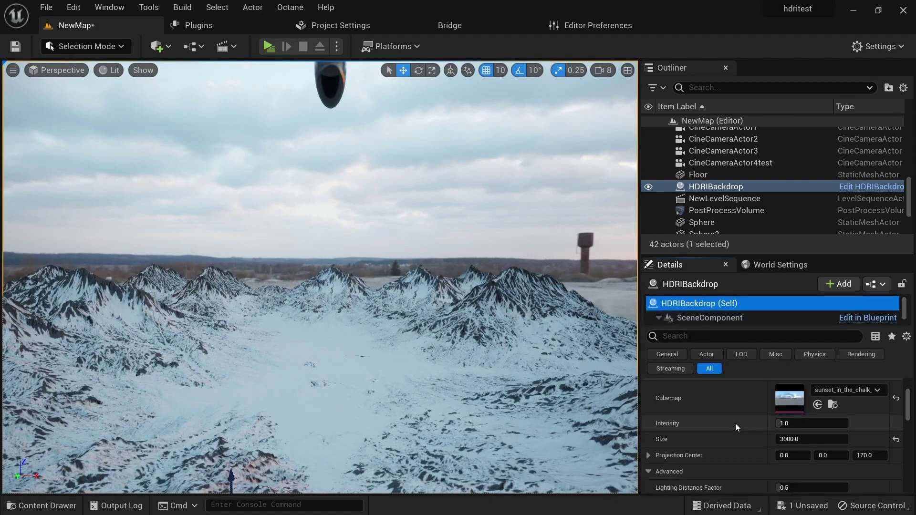
{"action": "scroll", "coordinate": [712, 423], "scroll_direction": "up", "scroll_amount": 1}
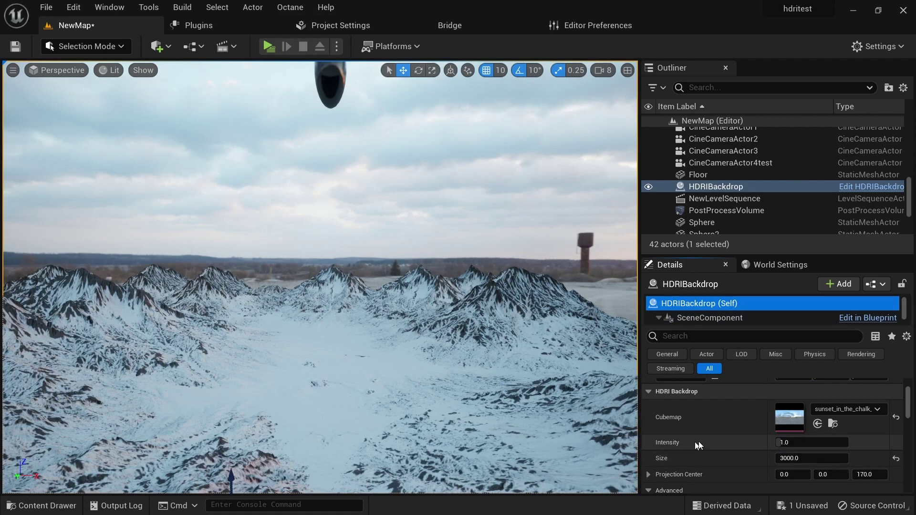
{"action": "left_click", "coordinate": [796, 441]}
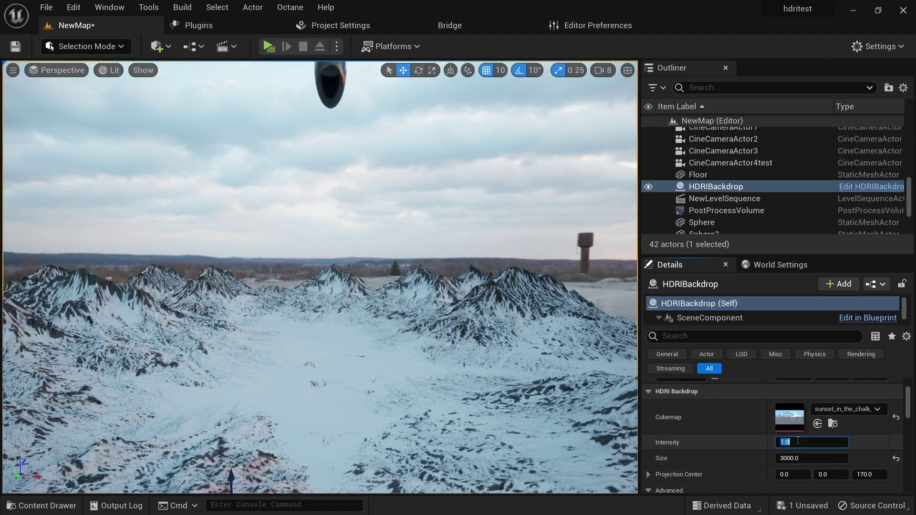
{"action": "type", "text": "5"}
{"action": "key", "text": "Return"}
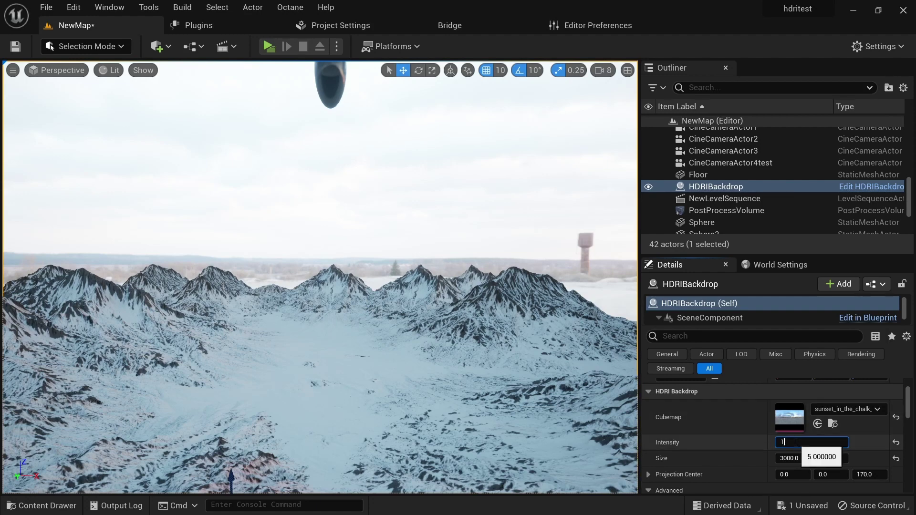
{"action": "key", "text": "Return"}
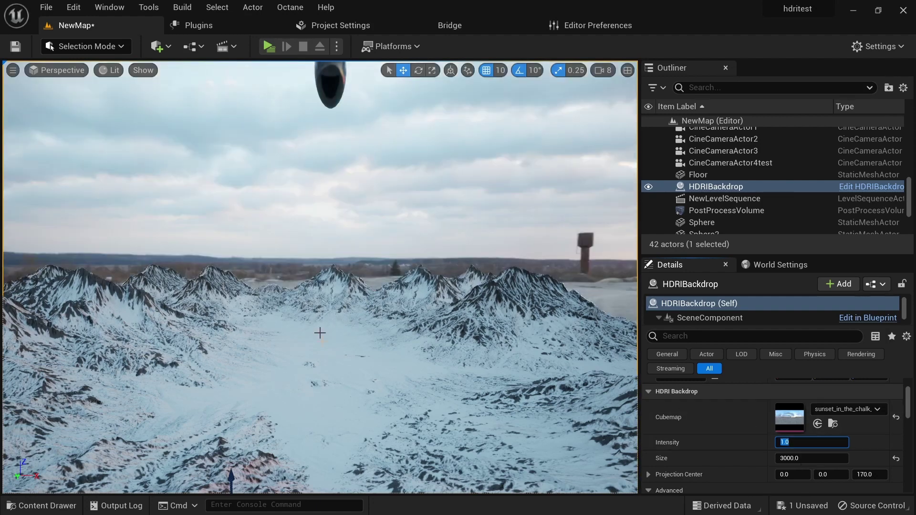
Reselect the sphere and check the mountains against the sunset backdrop
{"action": "left_click", "coordinate": [330, 89]}
{"action": "mouse_move", "coordinate": [369, 413]}
{"action": "left_mouse_down", "text": "alt"}
{"action": "mouse_move", "coordinate": [359, 400]}
{"action": "mouse_move", "coordinate": [369, 441]}
{"action": "mouse_move", "coordinate": [366, 413]}
{"action": "left_mouse_up", "text": "alt"}
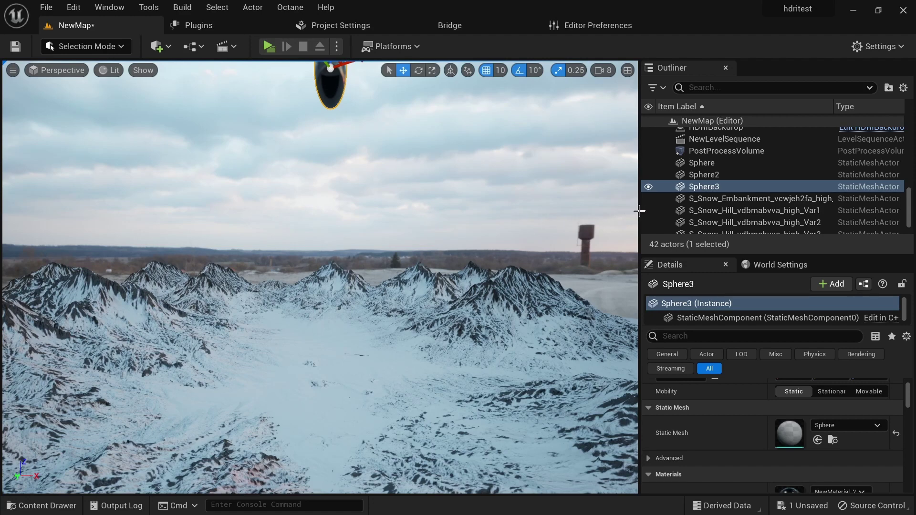
Try an intensity of 0 on the HDRI backdrop and restore it to 1
{"action": "left_click", "coordinate": [398, 170]}
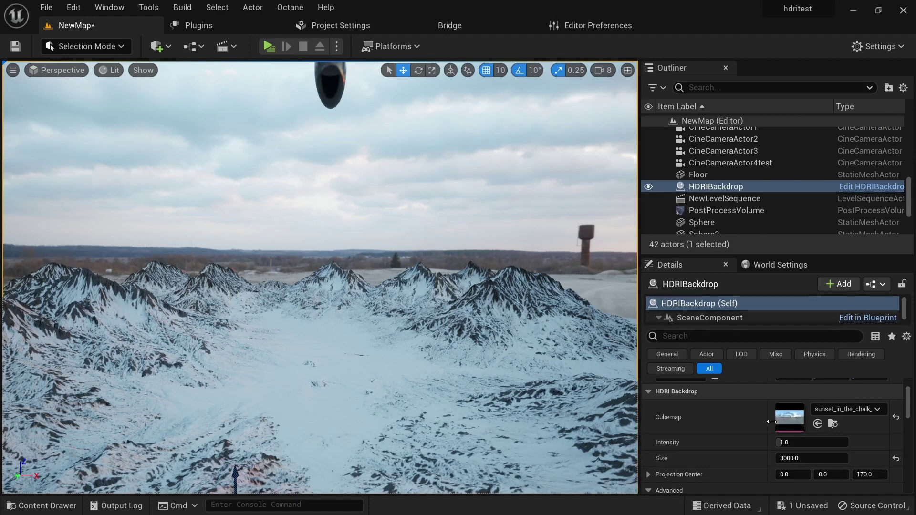
{"action": "left_click", "coordinate": [789, 446]}
{"action": "key", "text": "Return"}
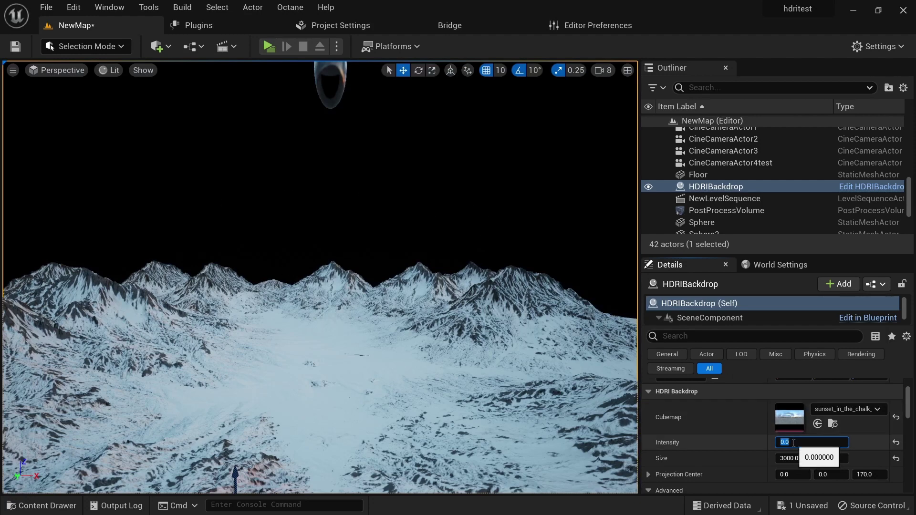
{"action": "type", "text": "1"}
{"action": "key", "text": "Return"}
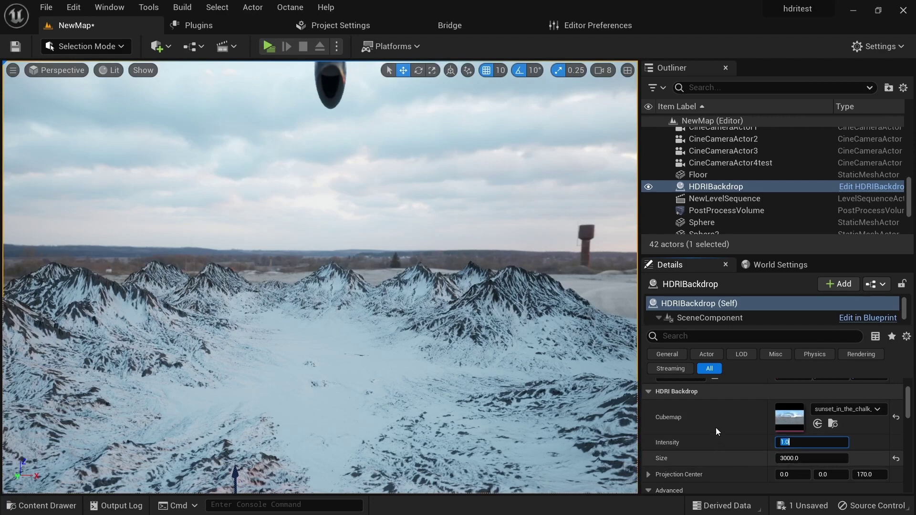
Turn off Visible in the rendering settings of the HDRI backdrop's Geometry component
{"action": "scroll", "coordinate": [692, 303], "scroll_direction": "down", "scroll_amount": 3}
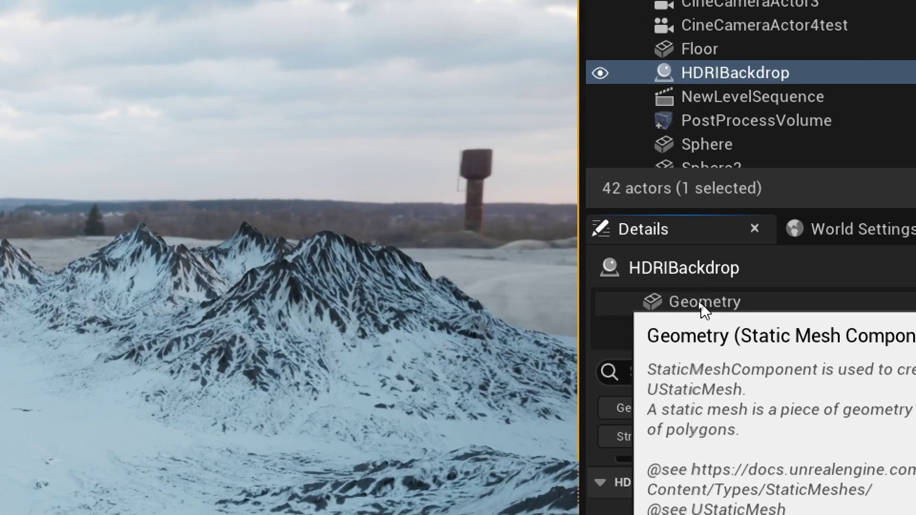
{"action": "left_click", "coordinate": [699, 304]}
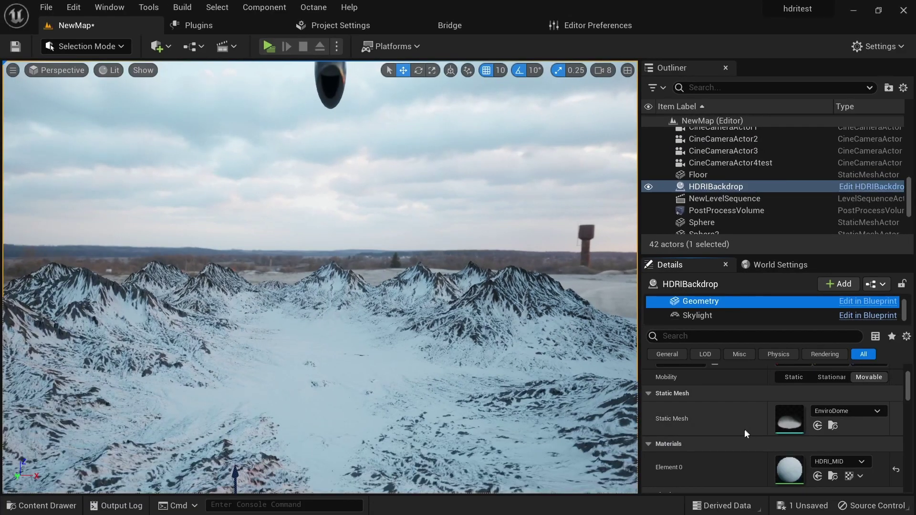
{"action": "scroll", "coordinate": [729, 438], "scroll_direction": "down", "scroll_amount": 4}
{"action": "scroll", "coordinate": [728, 438], "scroll_direction": "down", "scroll_amount": 3}
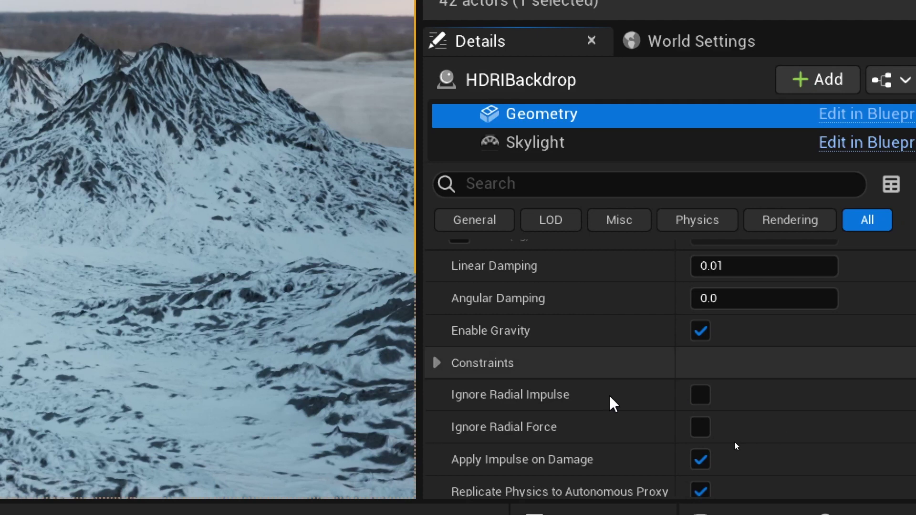
{"action": "scroll", "coordinate": [612, 403], "scroll_direction": "down", "scroll_amount": 5}
{"action": "scroll", "coordinate": [611, 401], "scroll_direction": "down", "scroll_amount": 8}
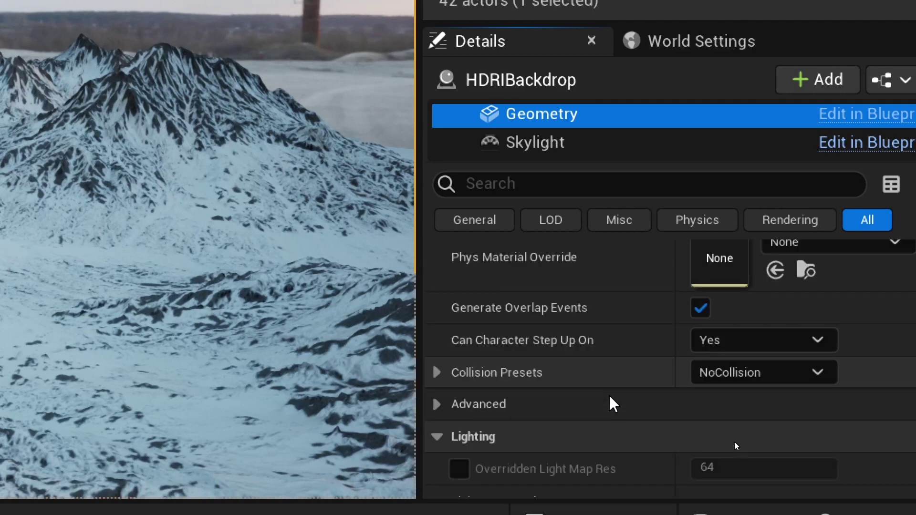
{"action": "scroll", "coordinate": [613, 402], "scroll_direction": "down", "scroll_amount": 5}
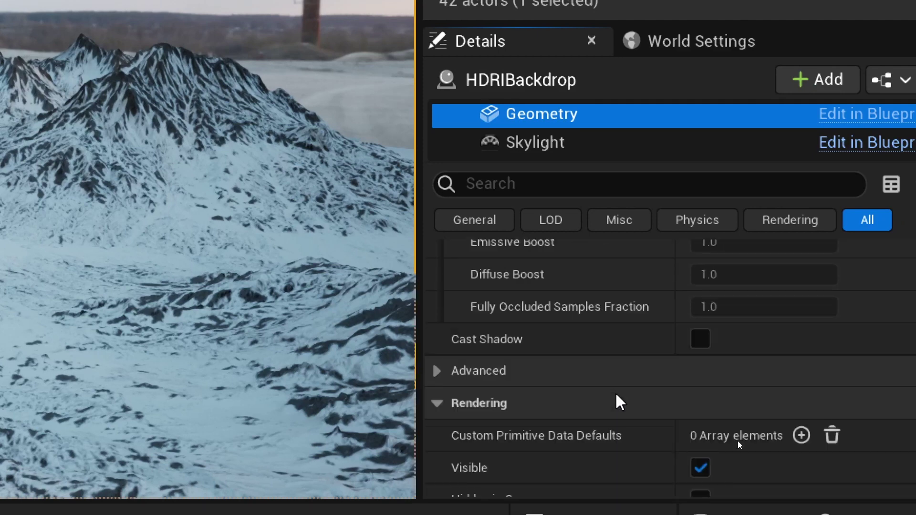
{"action": "scroll", "coordinate": [563, 397], "scroll_direction": "down", "scroll_amount": 4}
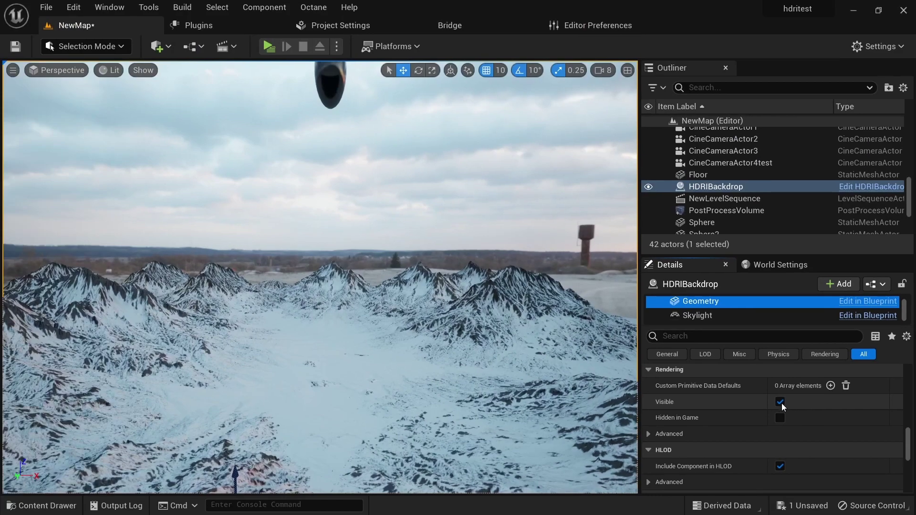
{"action": "left_click", "coordinate": [781, 402]}
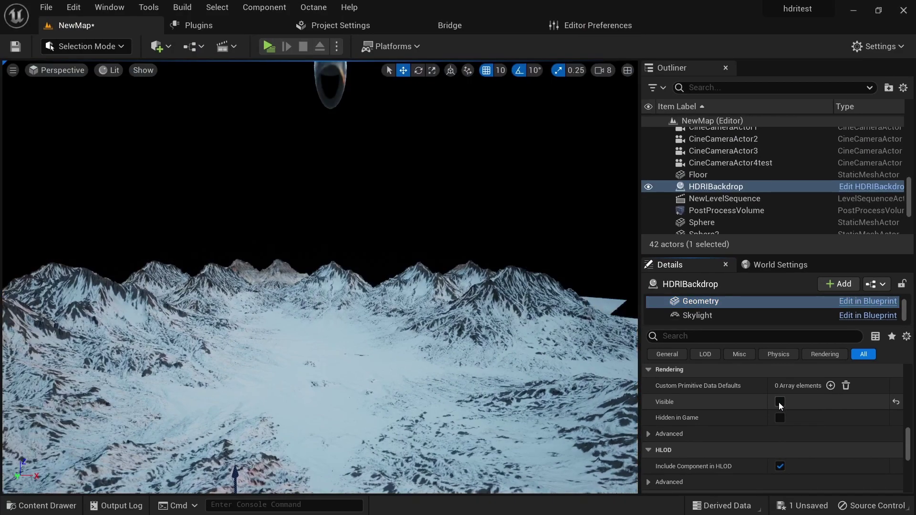
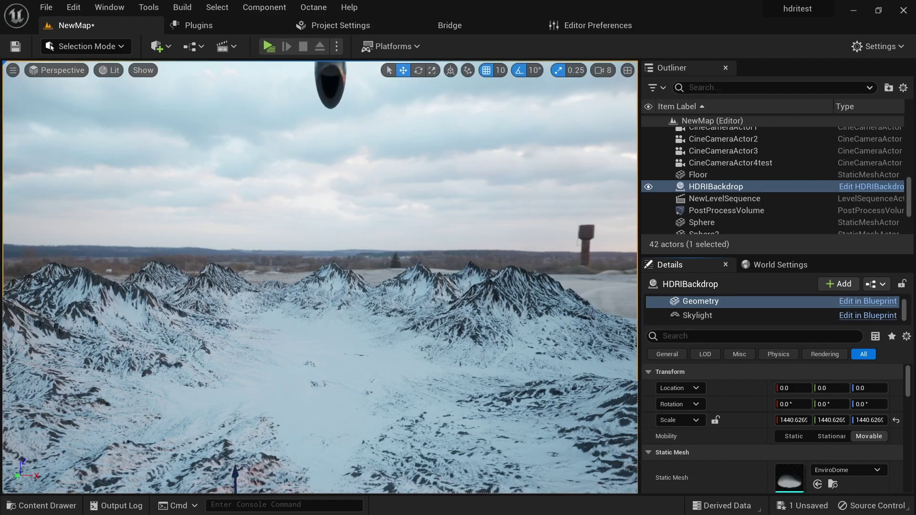
{"action": "left_click", "coordinate": [395, 375]}
{"action": "left_click_drag", "start_coordinate": [404, 395], "coordinate": [398, 400], "text": "alt"}
{"action": "right_click_drag", "start_coordinate": [394, 397], "coordinate": [389, 396]}
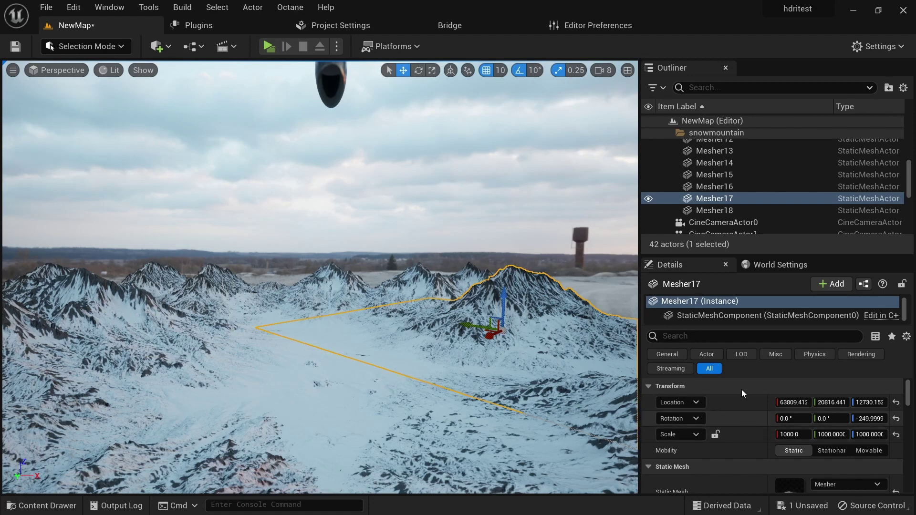
Change the HDRI backdrop's cubemap to hilly_terrain_01_4k
{"action": "left_click", "coordinate": [417, 190]}
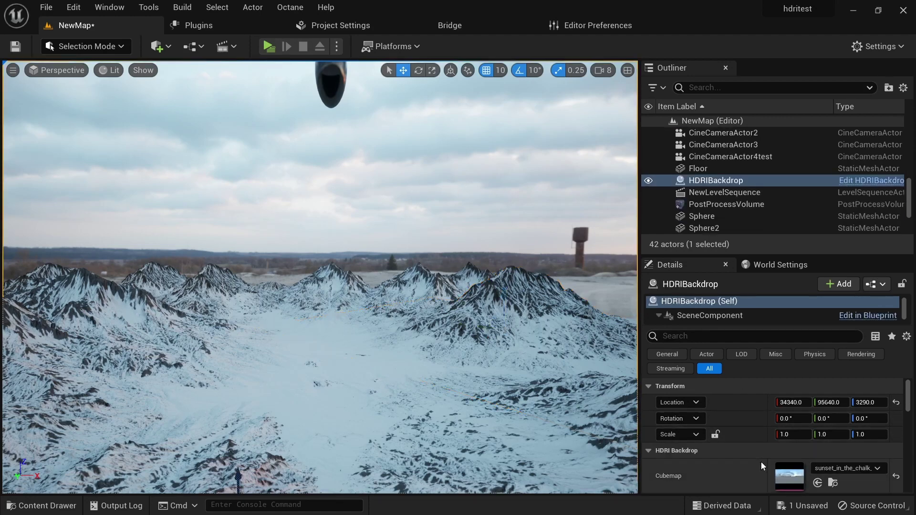
{"action": "scroll", "coordinate": [762, 457], "scroll_direction": "down", "scroll_amount": 2}
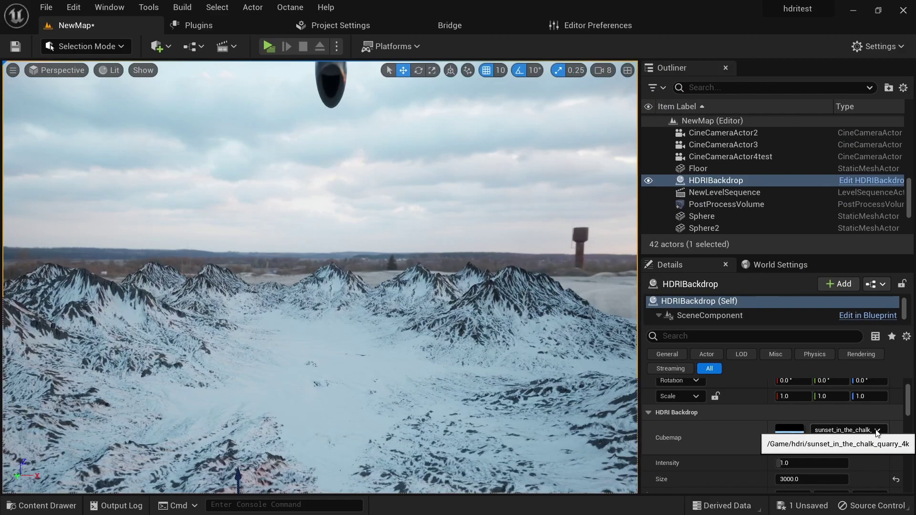
{"action": "left_click", "coordinate": [804, 370]}
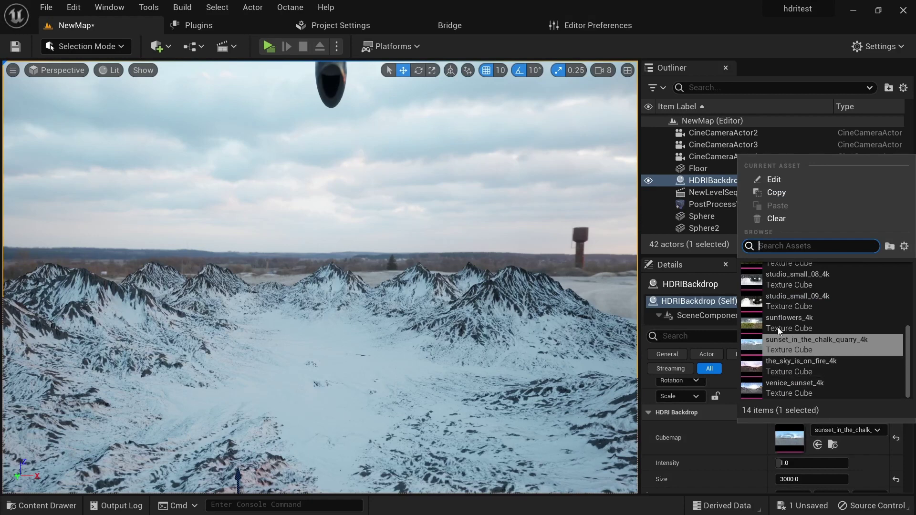
{"action": "scroll", "coordinate": [789, 323], "scroll_direction": "up", "scroll_amount": 8}
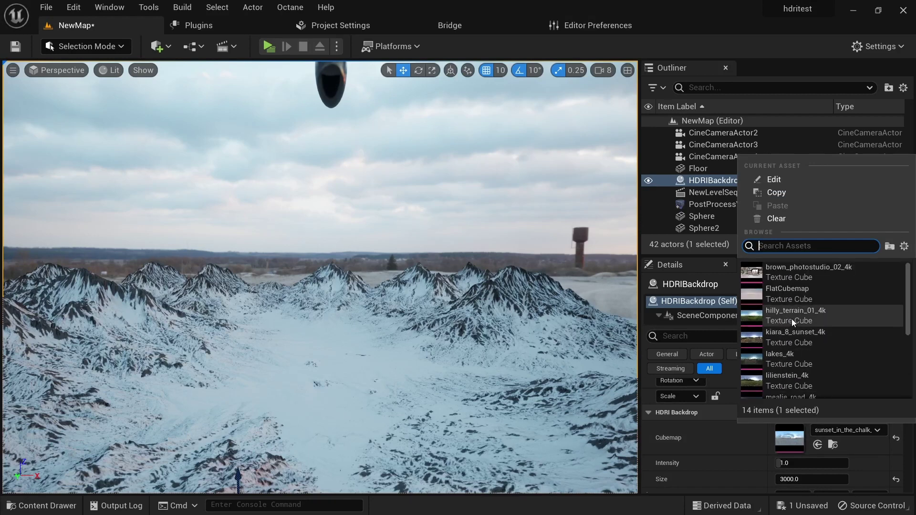
{"action": "left_click", "coordinate": [778, 317]}
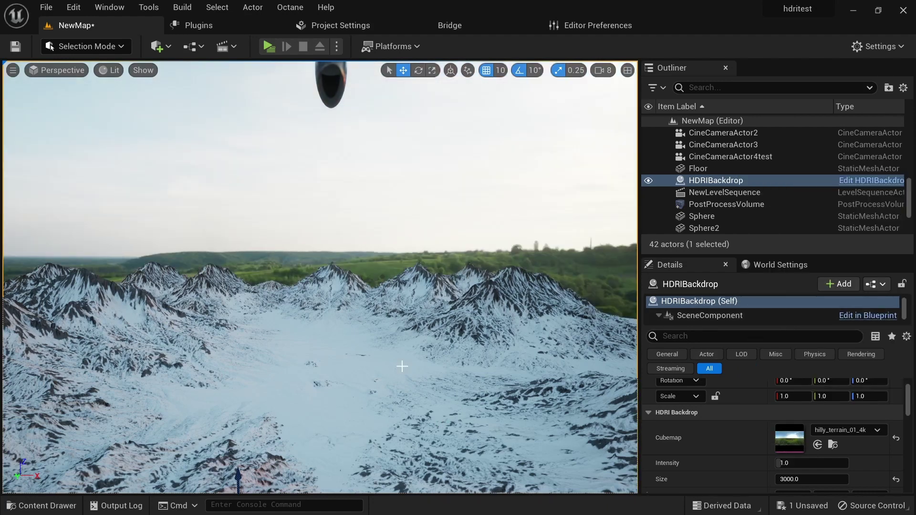
Select the sphere above the mountains and look around the snowy scene against the hilly terrain backdrop
{"action": "left_click", "coordinate": [332, 98]}
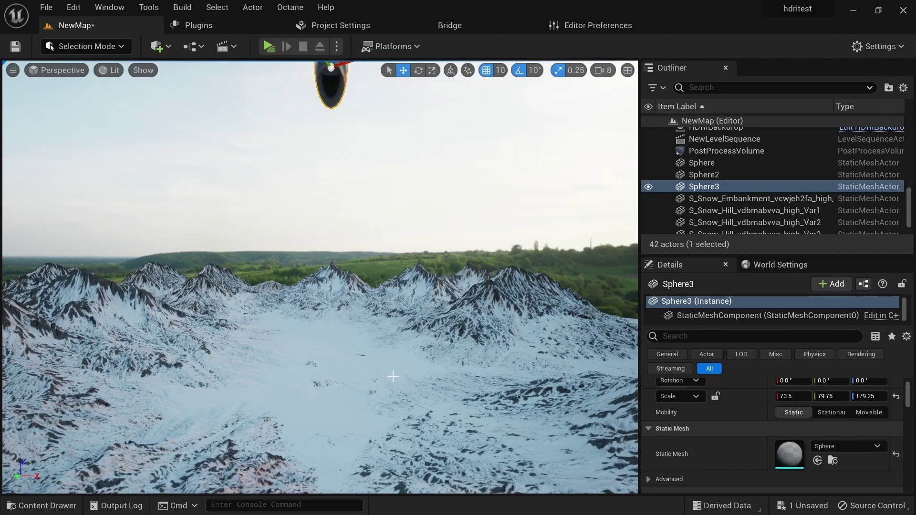
{"action": "left_click_drag", "start_coordinate": [325, 229], "coordinate": [522, 252], "text": "alt"}
{"action": "right_click_drag", "start_coordinate": [324, 278], "coordinate": [559, 284]}
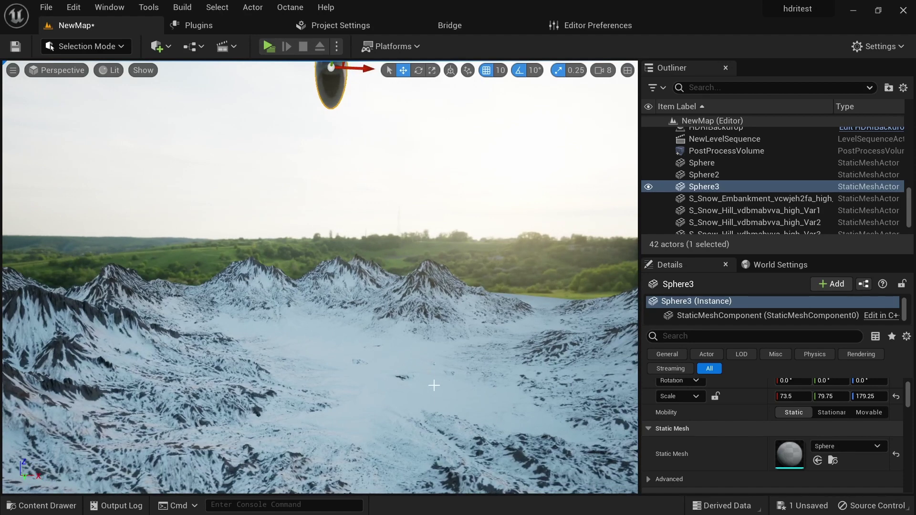
{"action": "left_click_drag", "start_coordinate": [563, 310], "coordinate": [506, 310], "text": "alt"}
{"action": "right_click_drag", "start_coordinate": [324, 278], "coordinate": [428, 388]}
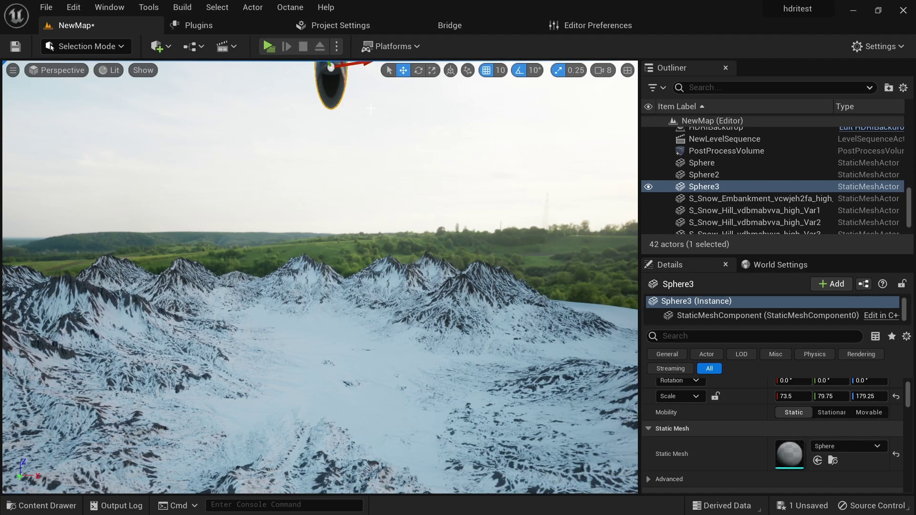
Reselect the HDRI backdrop and switch its cubemap back to sunset_in_the_chalk_quarry_4k
{"action": "left_click", "coordinate": [370, 109]}
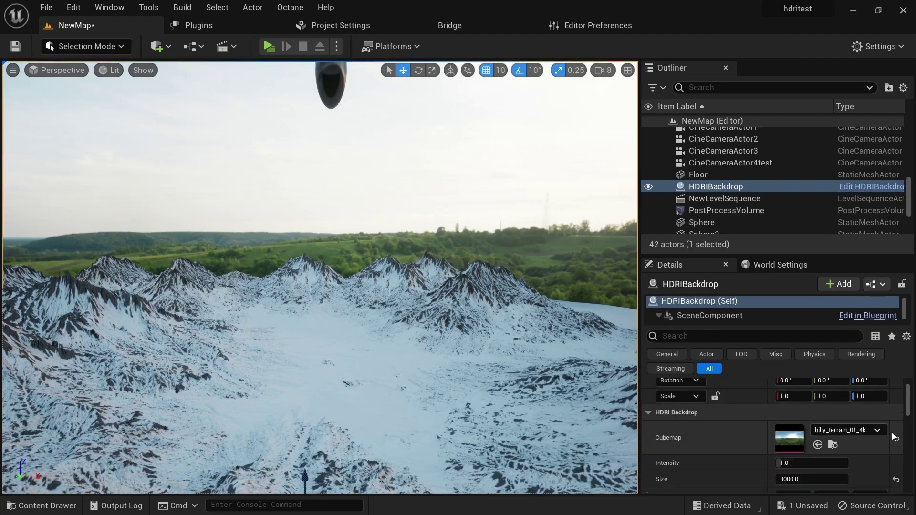
{"action": "left_click", "coordinate": [850, 430]}
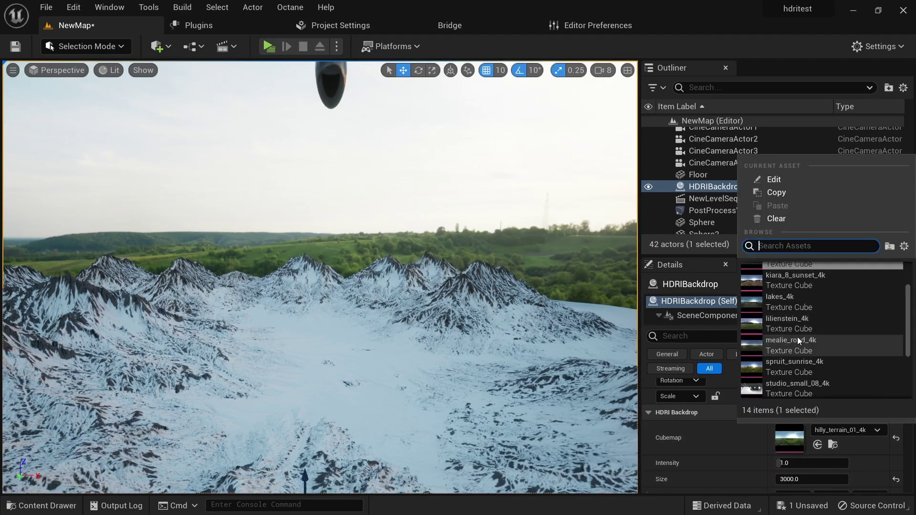
{"action": "scroll", "coordinate": [797, 337], "scroll_direction": "down", "scroll_amount": 5}
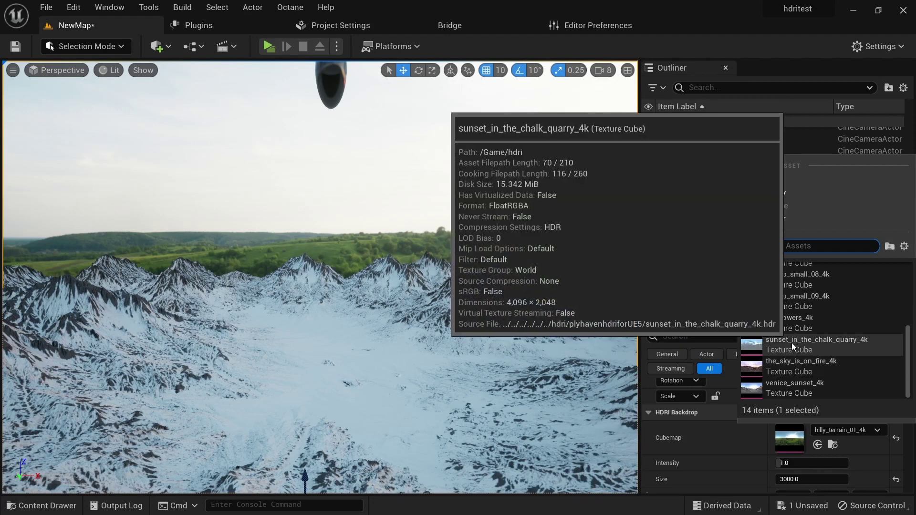
{"action": "left_click", "coordinate": [792, 342]}
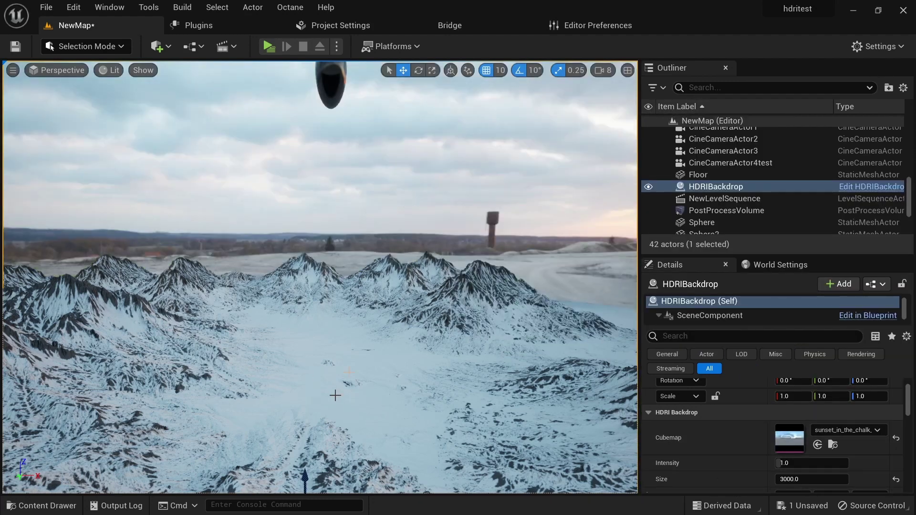
Focus the view on the black sphere above the mountains and examine the sunset cubemap's reflection in it
{"action": "left_click", "coordinate": [336, 77]}
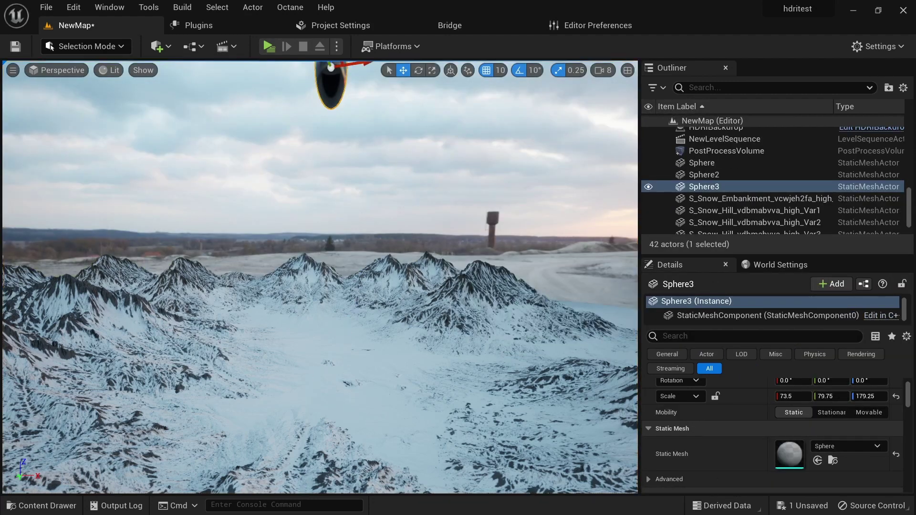
{"action": "middle_click_drag", "start_coordinate": [334, 267], "coordinate": [330, 284]}
{"action": "left_click", "coordinate": [393, 373]}
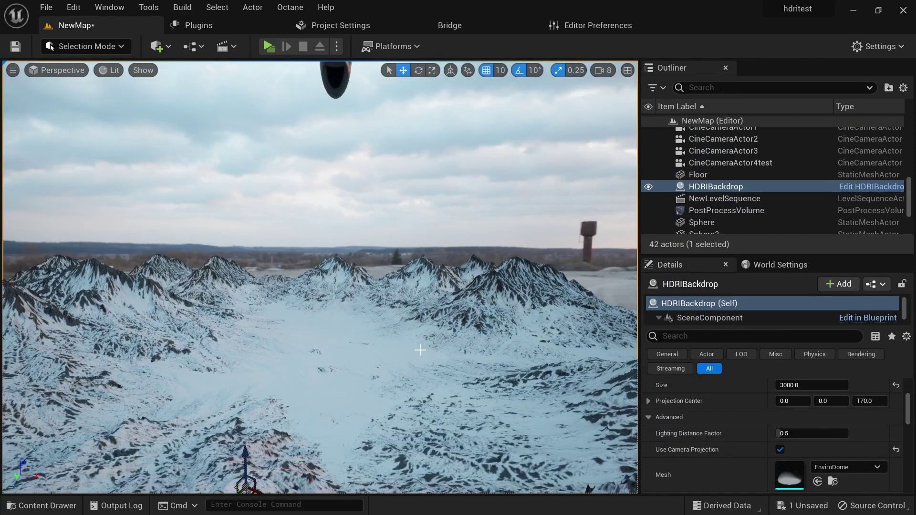
{"action": "left_click", "coordinate": [333, 80]}
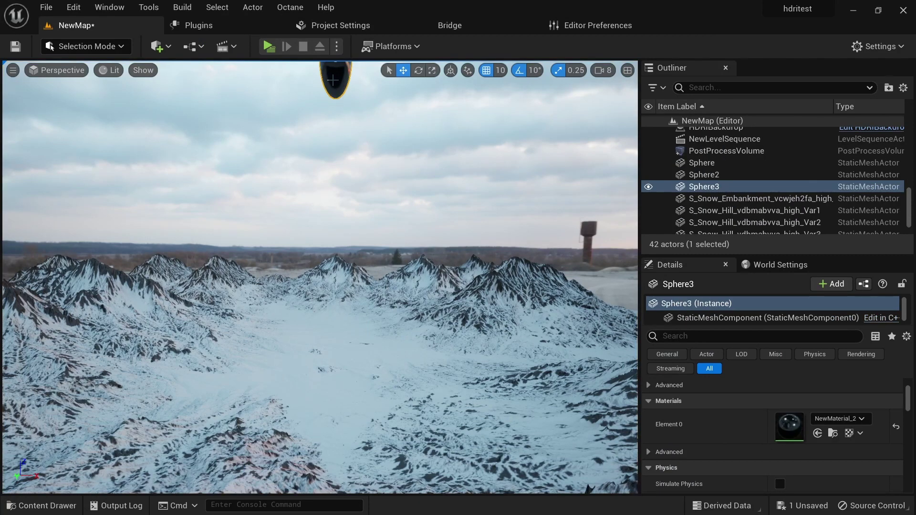
{"action": "key", "text": "f"}
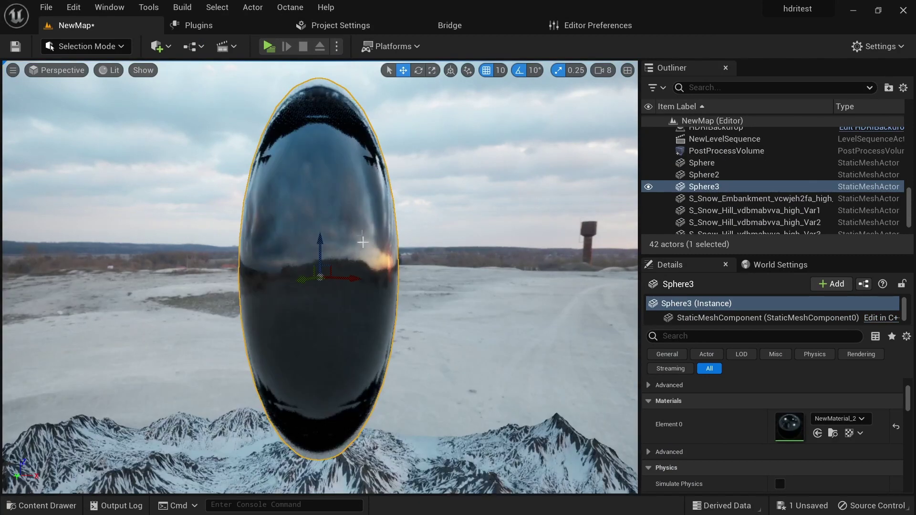
{"action": "left_click_drag", "start_coordinate": [333, 80], "coordinate": [289, 71], "text": "alt"}
{"action": "left_click_drag", "start_coordinate": [350, 289], "coordinate": [359, 286], "text": "alt"}
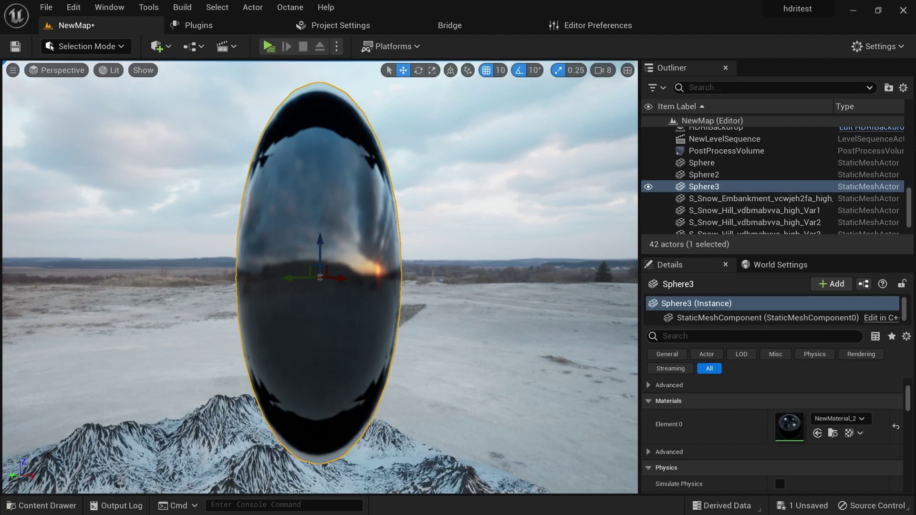
Try a Cubemap Resolution of 8 on the HDRI backdrop's Skylight component and restore it to 128
{"action": "left_click", "coordinate": [496, 329]}
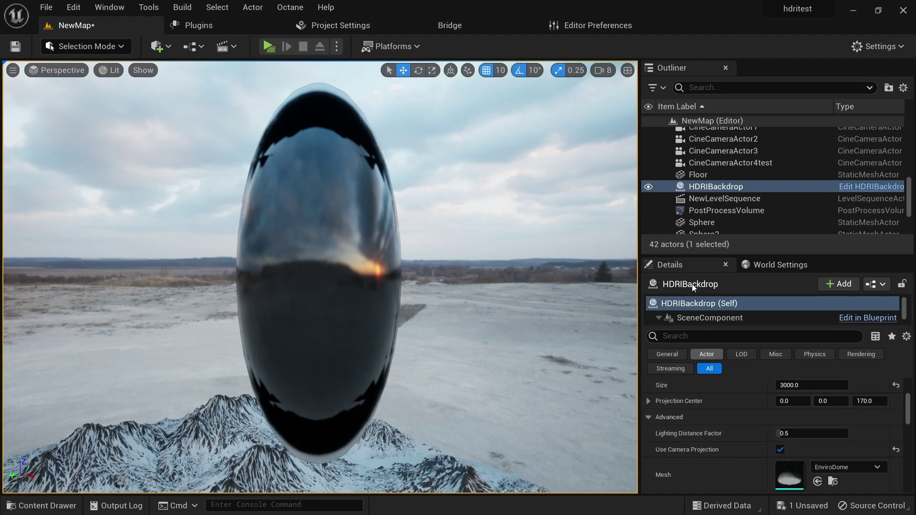
{"action": "scroll", "coordinate": [691, 301], "scroll_direction": "down", "scroll_amount": 2}
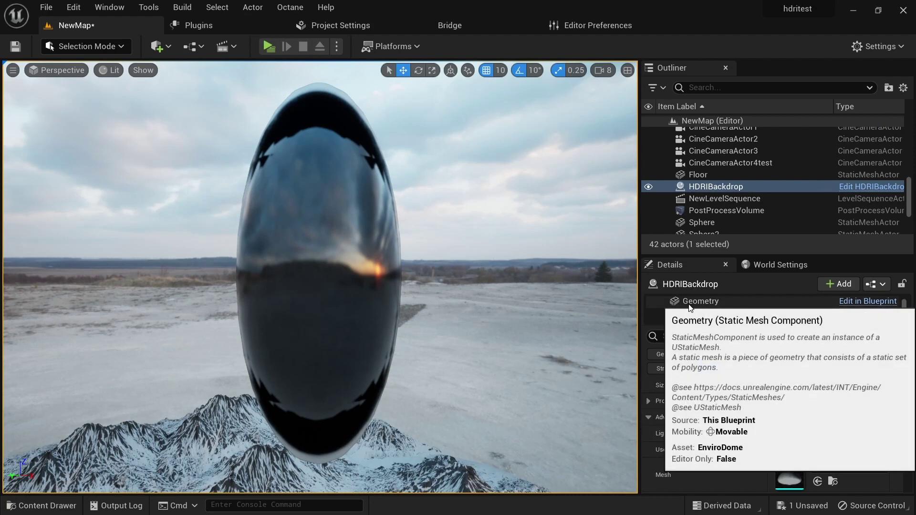
{"action": "left_click", "coordinate": [695, 315]}
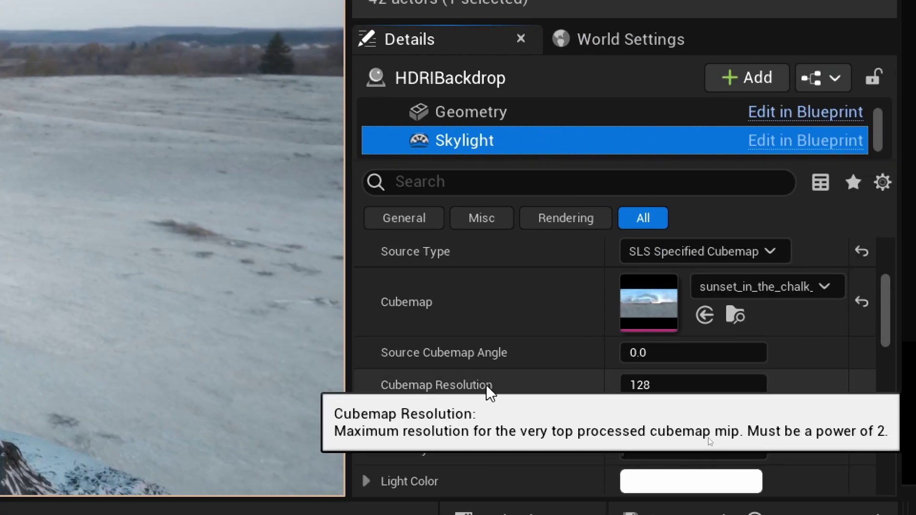
{"action": "left_click", "coordinate": [681, 385]}
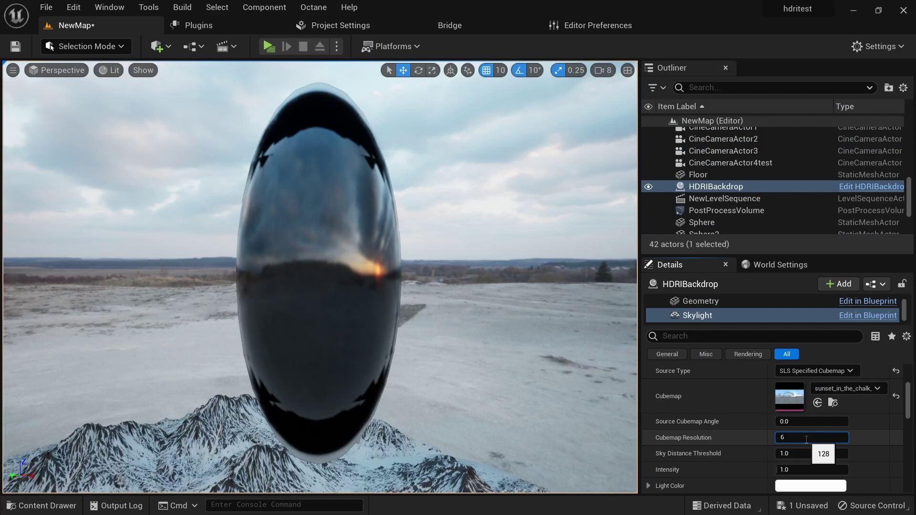
{"action": "type", "text": "8"}
{"action": "key", "text": "Return"}
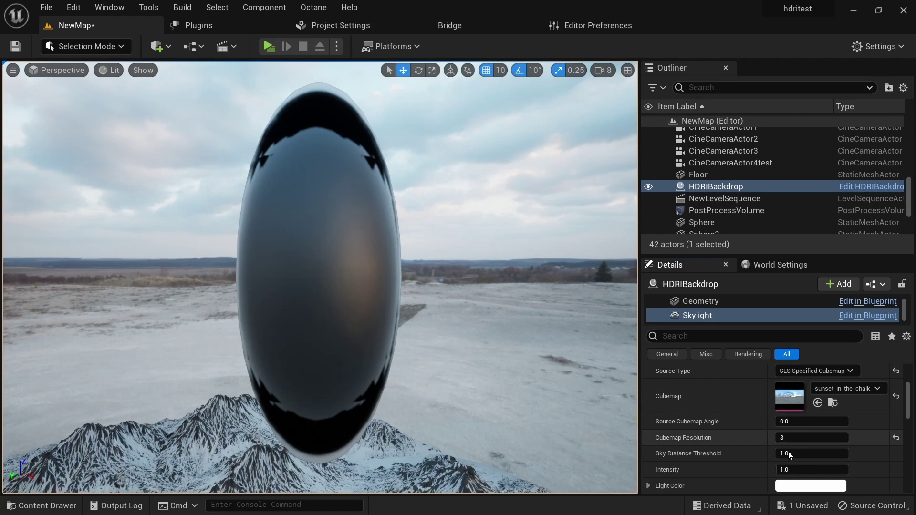
{"action": "left_click", "coordinate": [896, 437]}
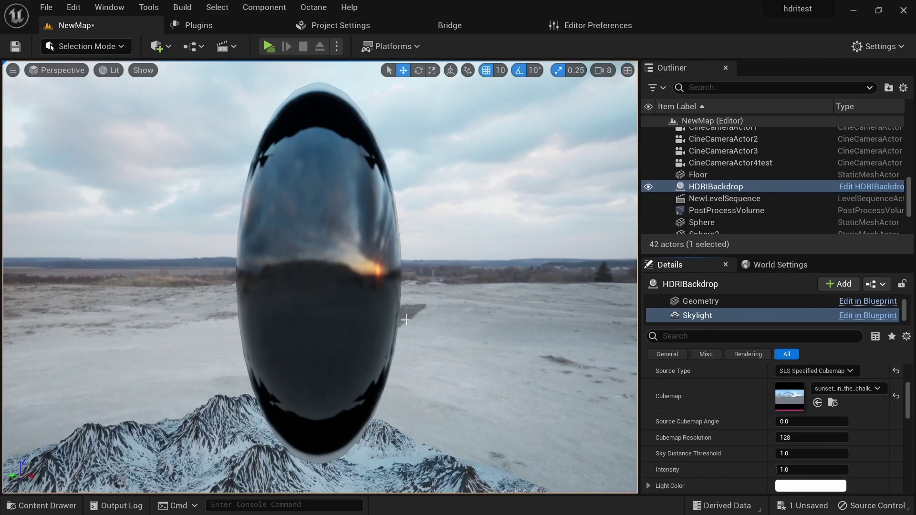
Set the Z rotation of the HDRI backdrop's SceneComponent to 180 degrees
{"action": "left_click", "coordinate": [501, 196]}
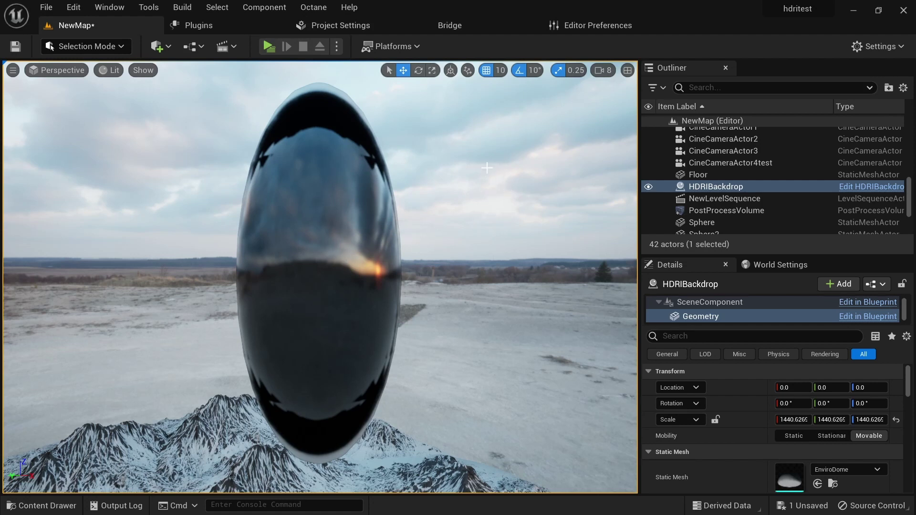
{"action": "left_click", "coordinate": [710, 305]}
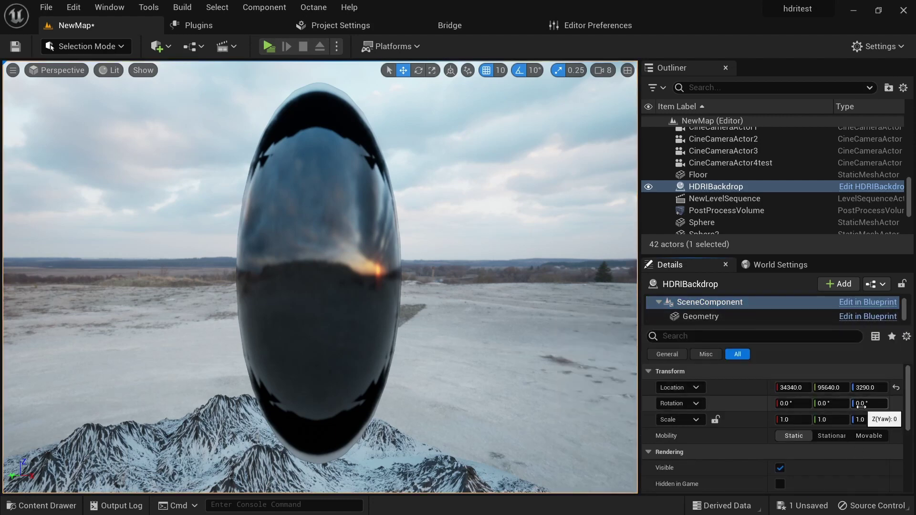
{"action": "left_click", "coordinate": [863, 405]}
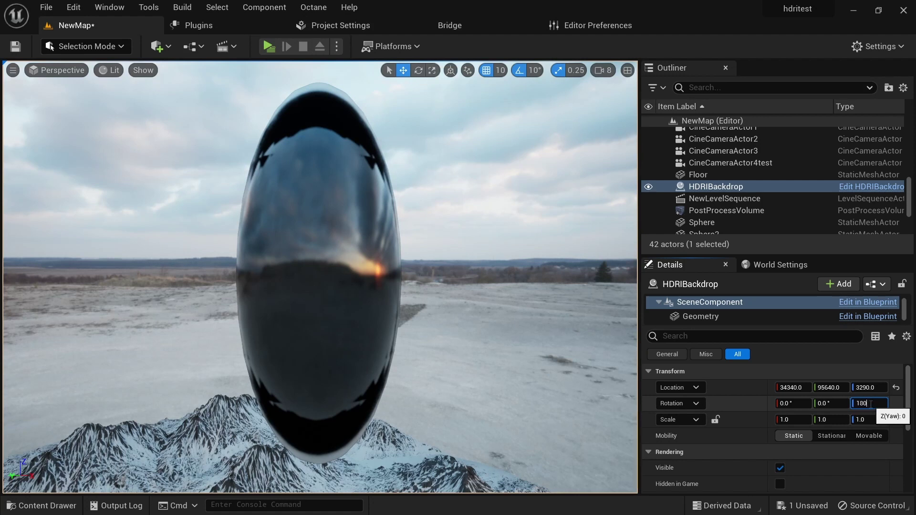
{"action": "key", "text": "Return"}
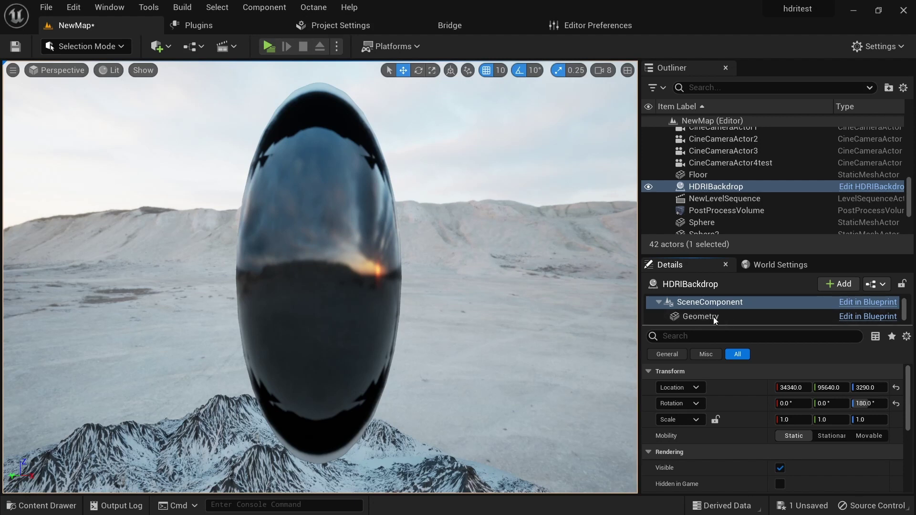
Set the Source Cubemap Angle of the HDRI backdrop's Skylight component to 180
{"action": "scroll", "coordinate": [714, 317], "scroll_direction": "down", "scroll_amount": 1}
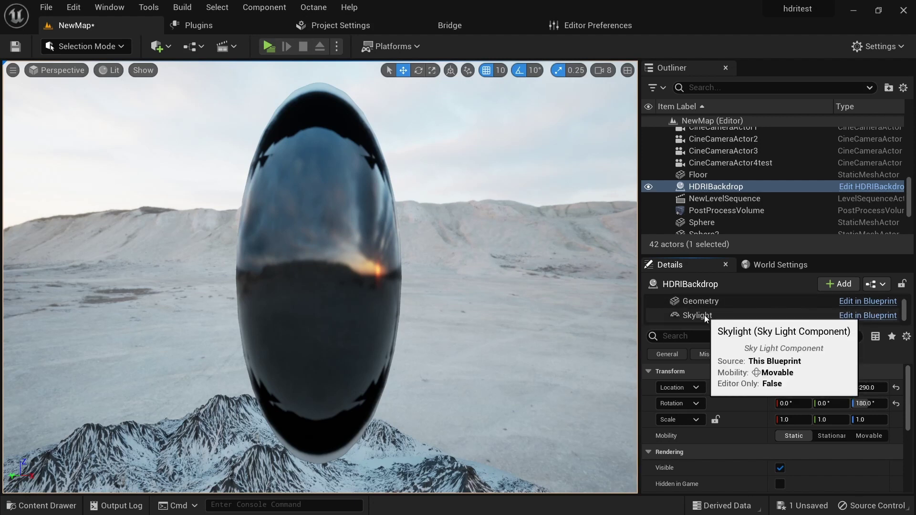
{"action": "left_click", "coordinate": [704, 315]}
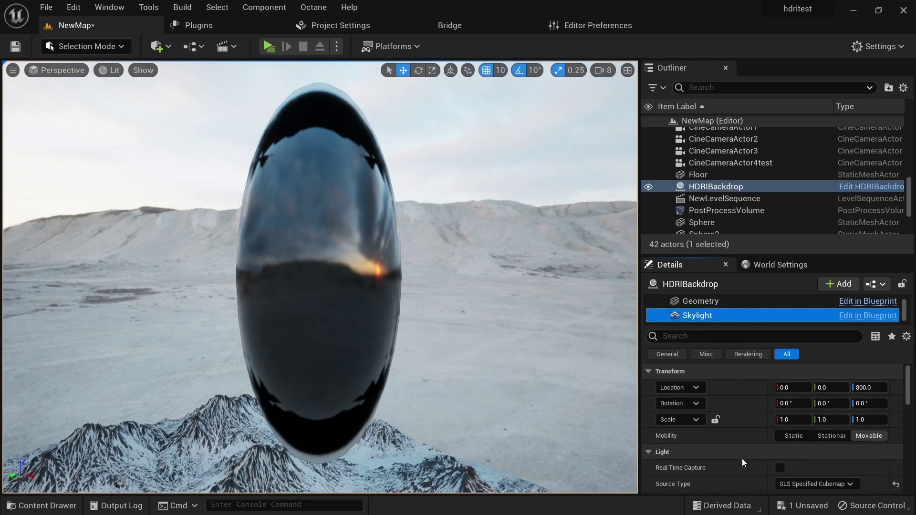
{"action": "scroll", "coordinate": [743, 459], "scroll_direction": "down", "scroll_amount": 2}
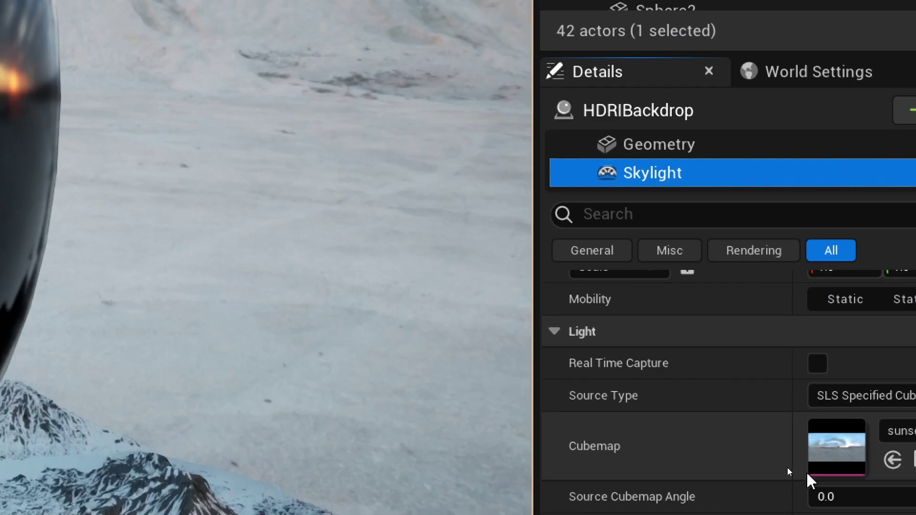
{"action": "scroll", "coordinate": [630, 425], "scroll_direction": "down", "scroll_amount": 2}
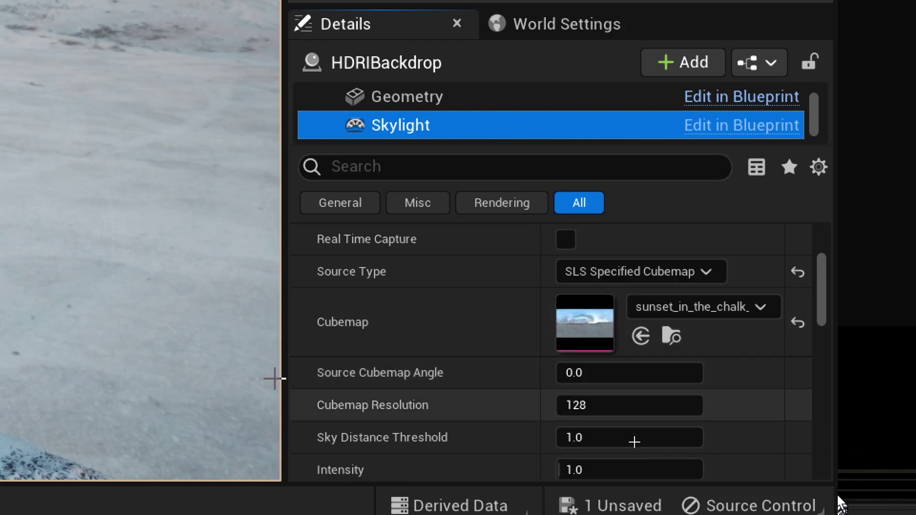
{"action": "mouse_move", "coordinate": [360, 379]}
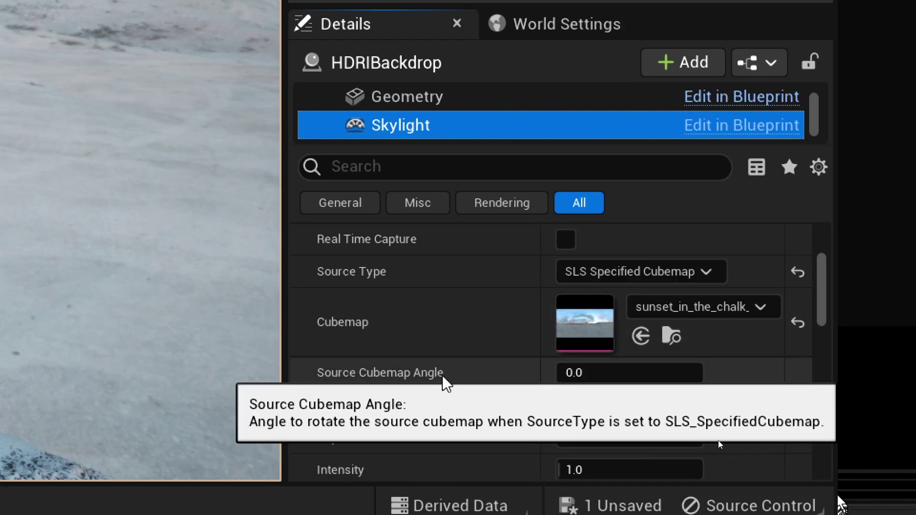
{"action": "left_click", "coordinate": [625, 374]}
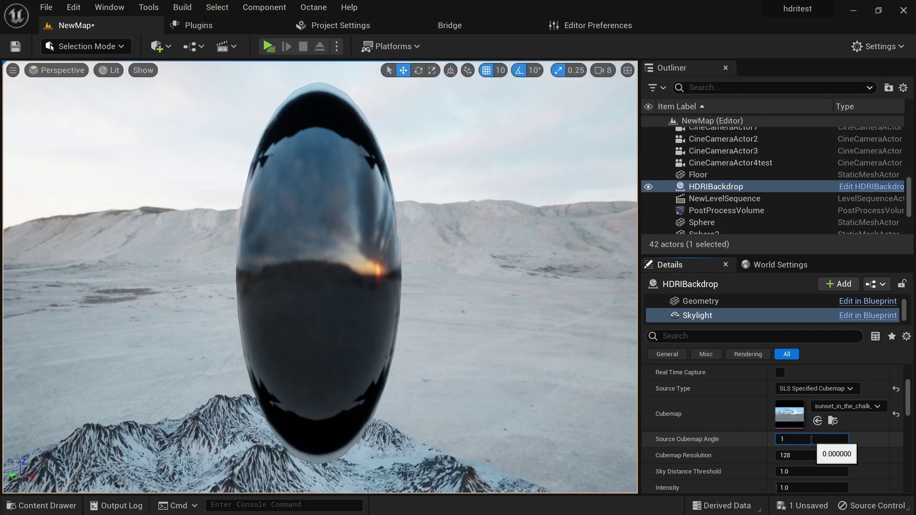
{"action": "key", "text": "Return"}
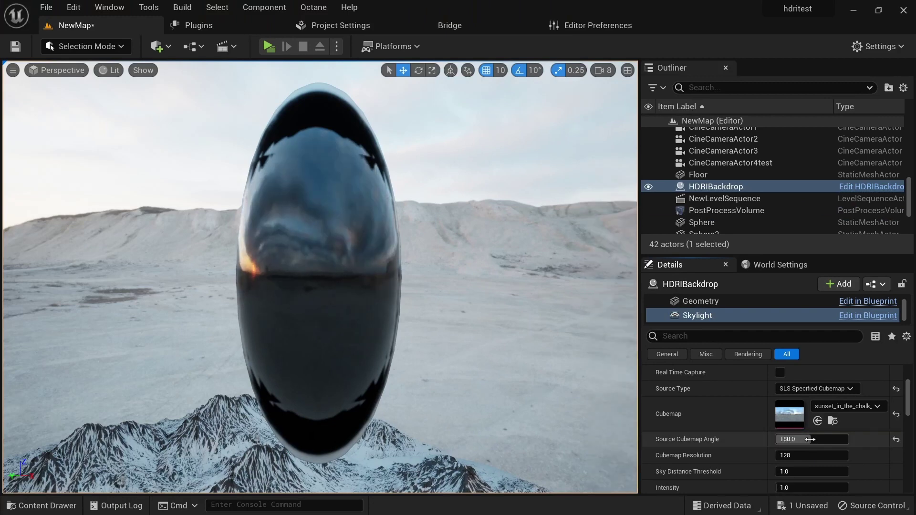
Select the sphere and orbit around it to compare its sun reflection with the sun in the backdrop
{"action": "left_click", "coordinate": [253, 353]}
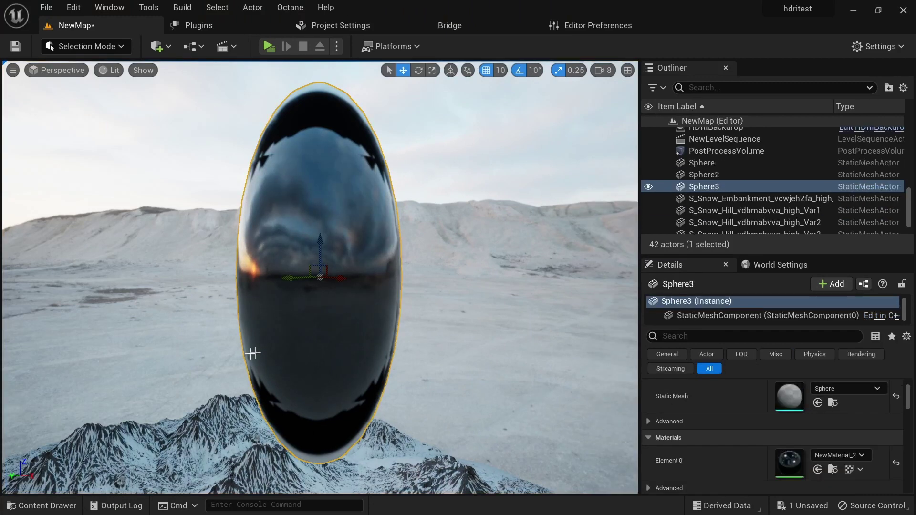
{"action": "left_click_drag", "start_coordinate": [135, 371], "coordinate": [386, 373], "text": "alt"}
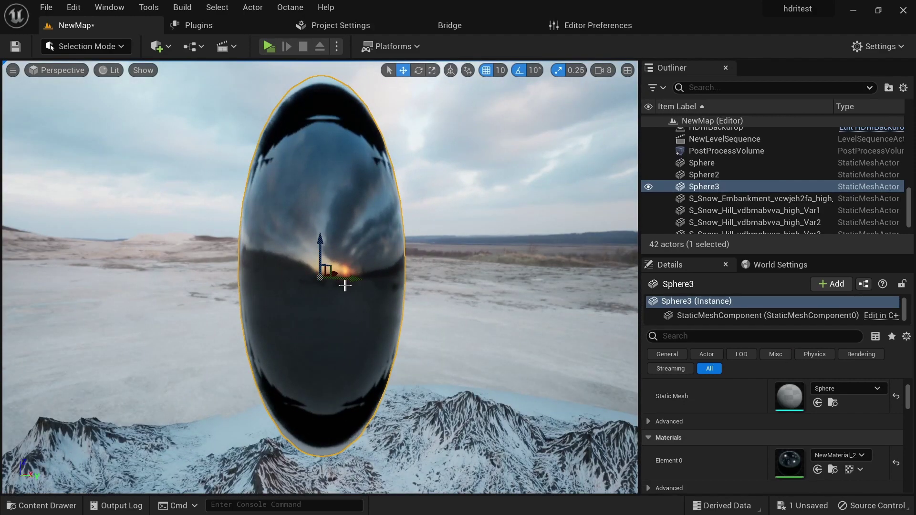
{"action": "left_click_drag", "start_coordinate": [253, 352], "coordinate": [517, 291], "text": "alt"}
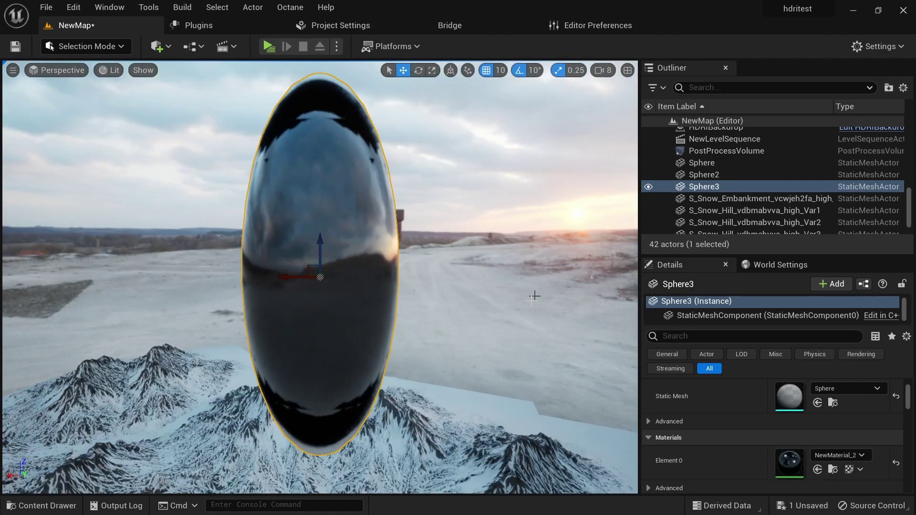
{"action": "left_click_drag", "start_coordinate": [353, 344], "coordinate": [400, 339], "text": "alt"}
{"action": "left_click_drag", "start_coordinate": [71, 363], "coordinate": [84, 363], "text": "alt"}
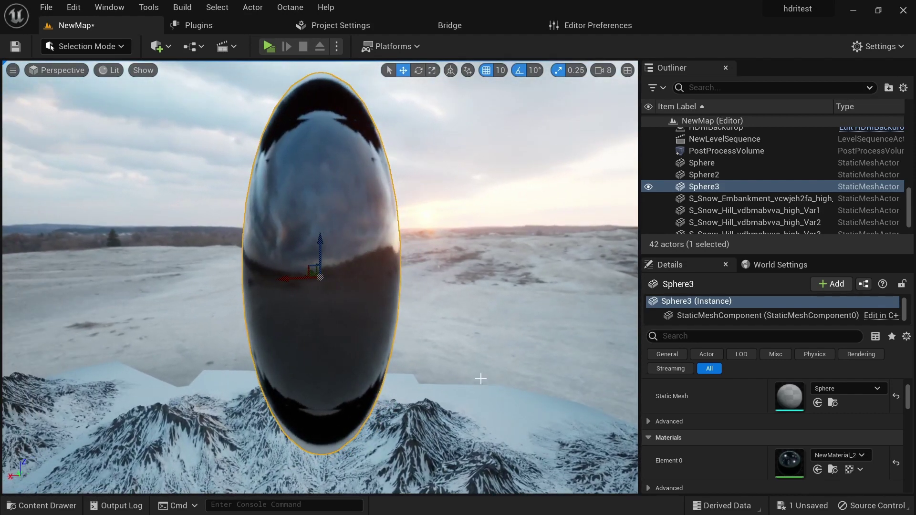